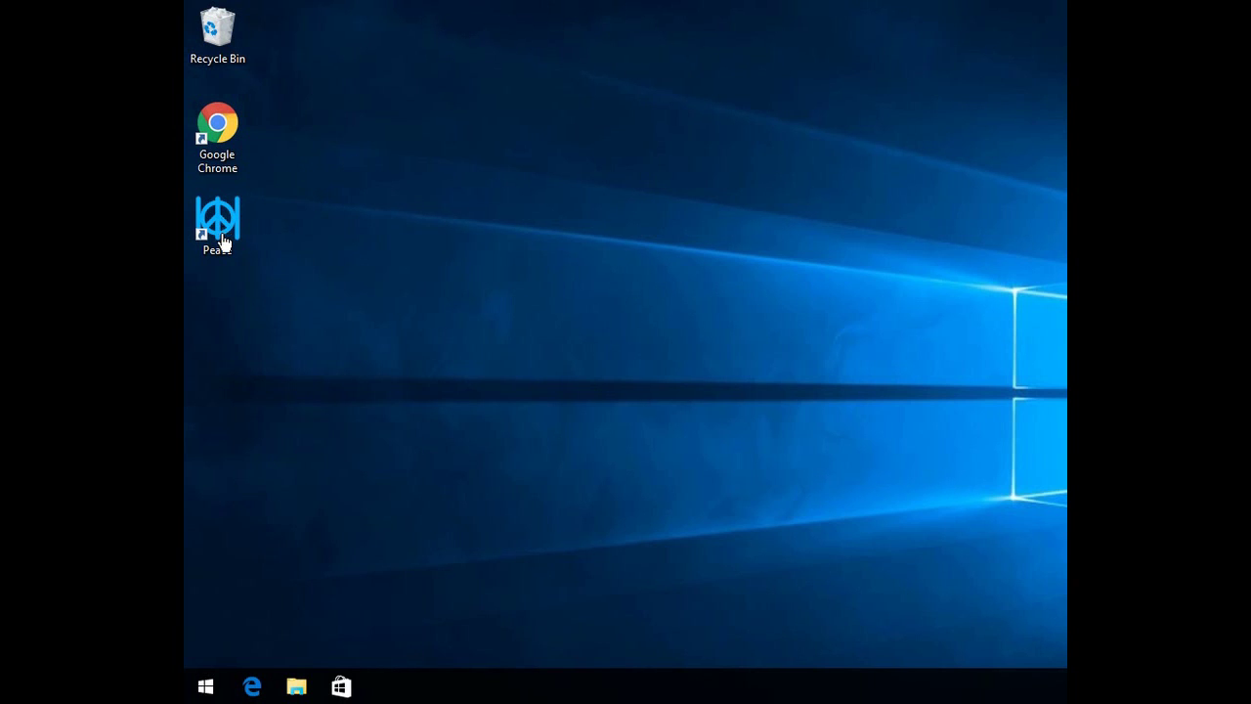
Launch Peace from its desktop shortcut with the right-click Open command.
right_click(222, 233)
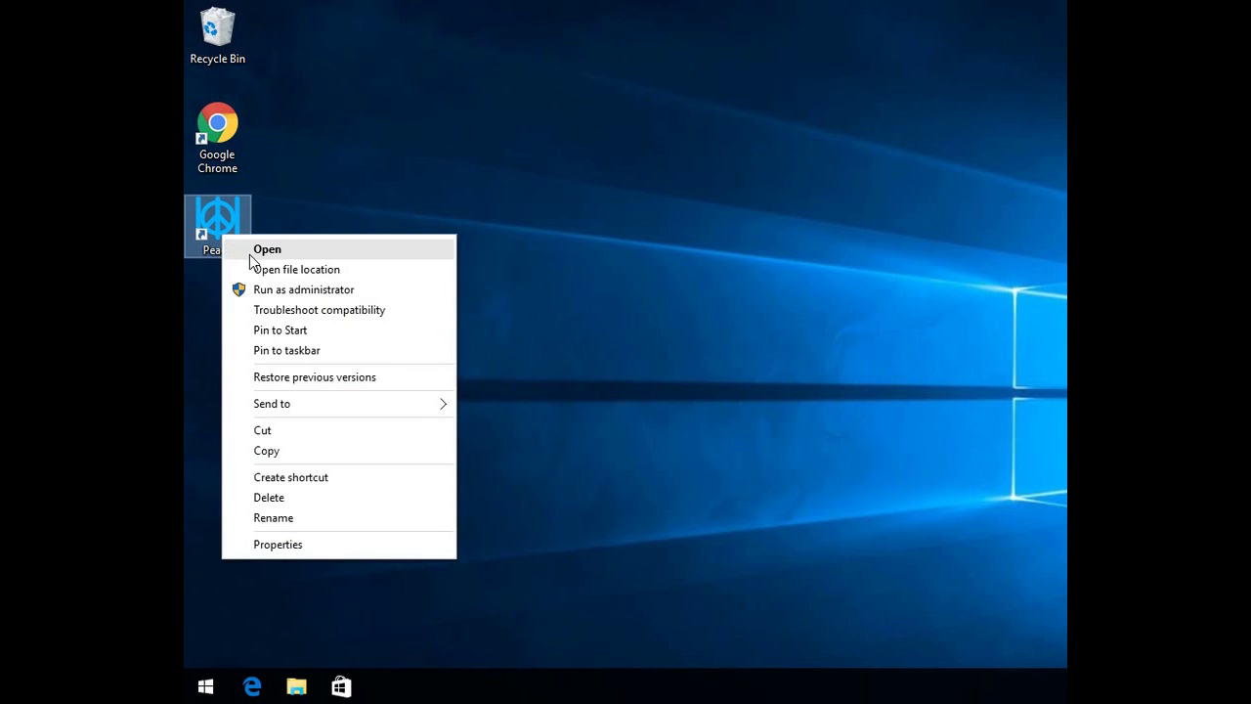
click(262, 249)
Allow Peace.exe to run, try the Rock and Radio presets, then load Classic.
click(884, 367)
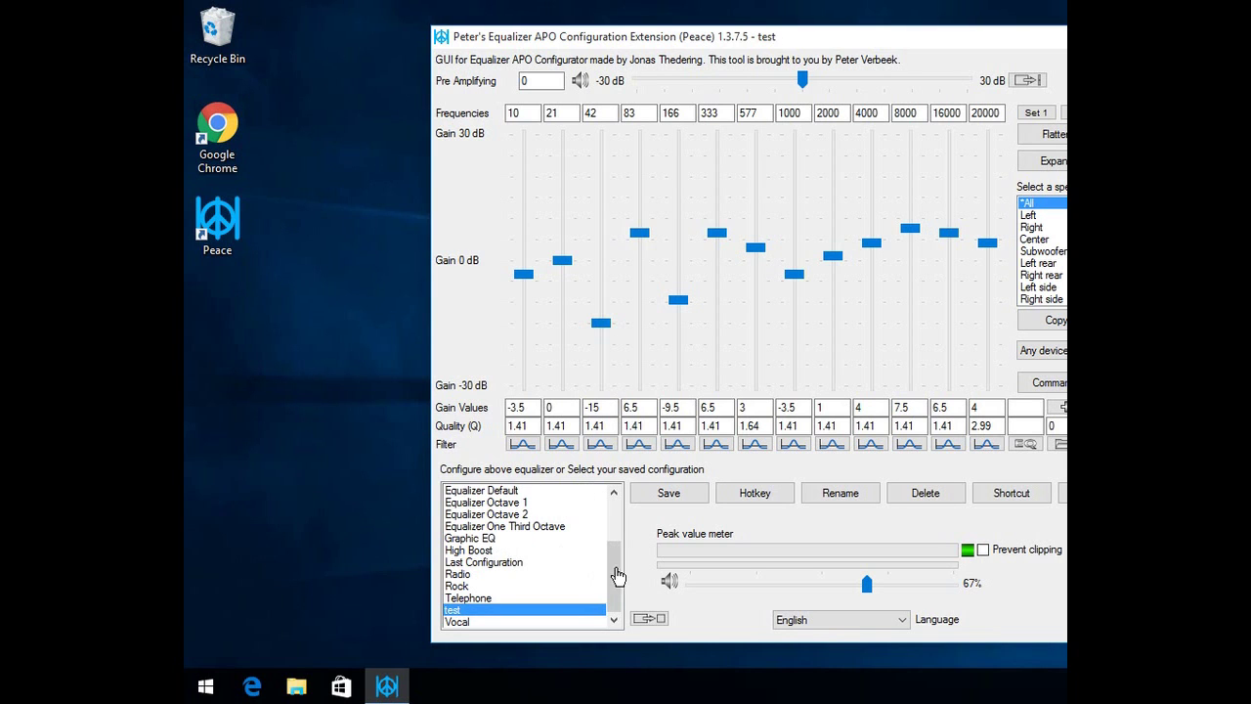
mouse_move(616, 567)
mouse_down()
mouse_move(614, 503)
mouse_move(615, 548)
mouse_up()
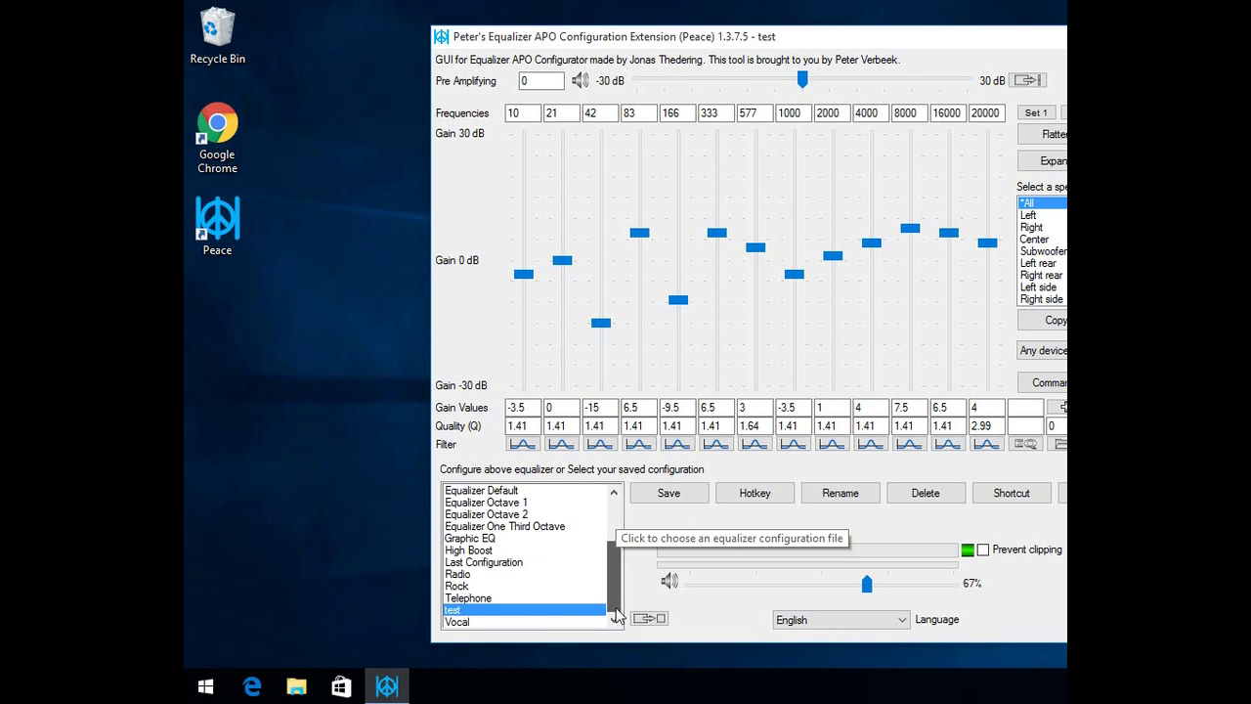
double_click(468, 576)
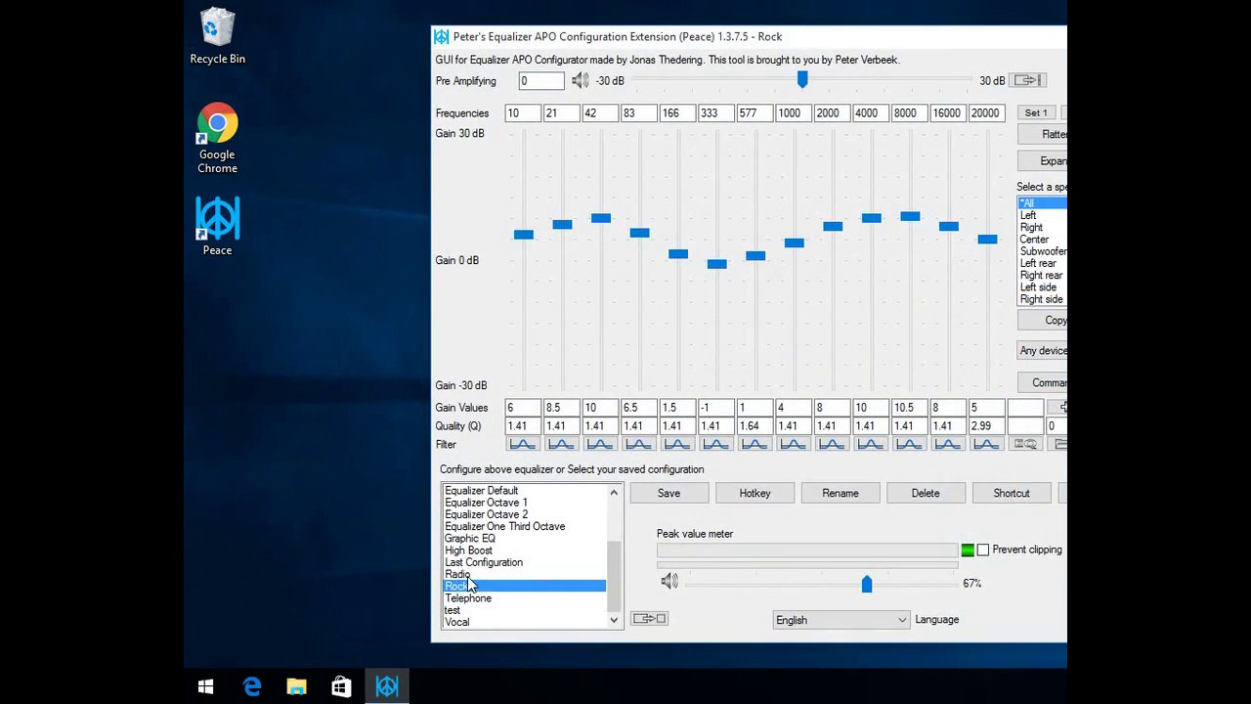
double_click(469, 564)
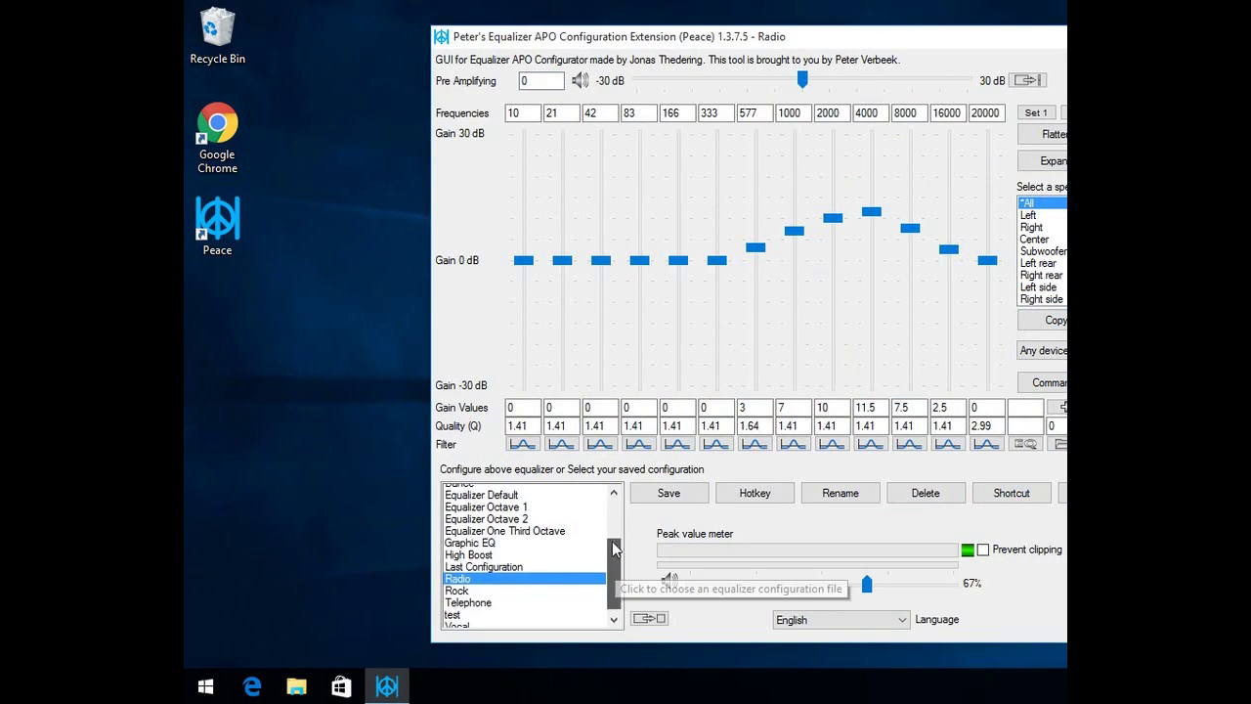
drag(618, 564, 616, 506)
double_click(460, 551)
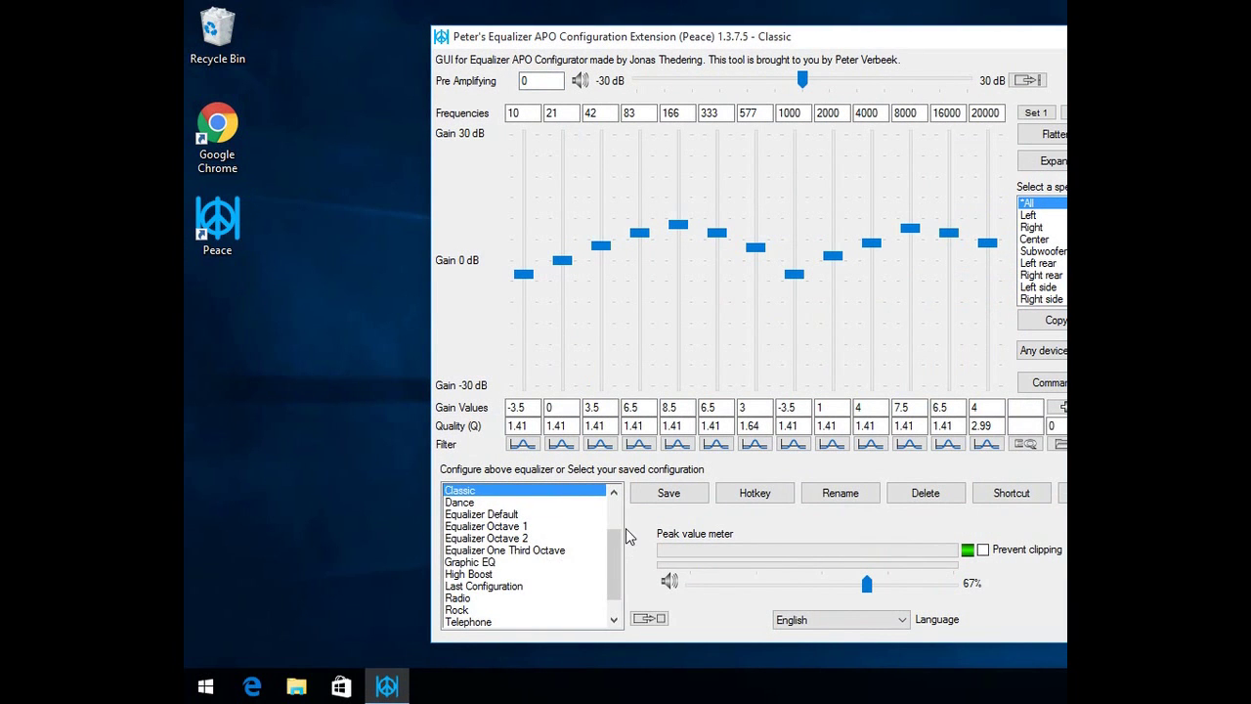
mouse_move(614, 548)
mouse_down()
mouse_move(616, 571)
mouse_move(616, 525)
mouse_up()
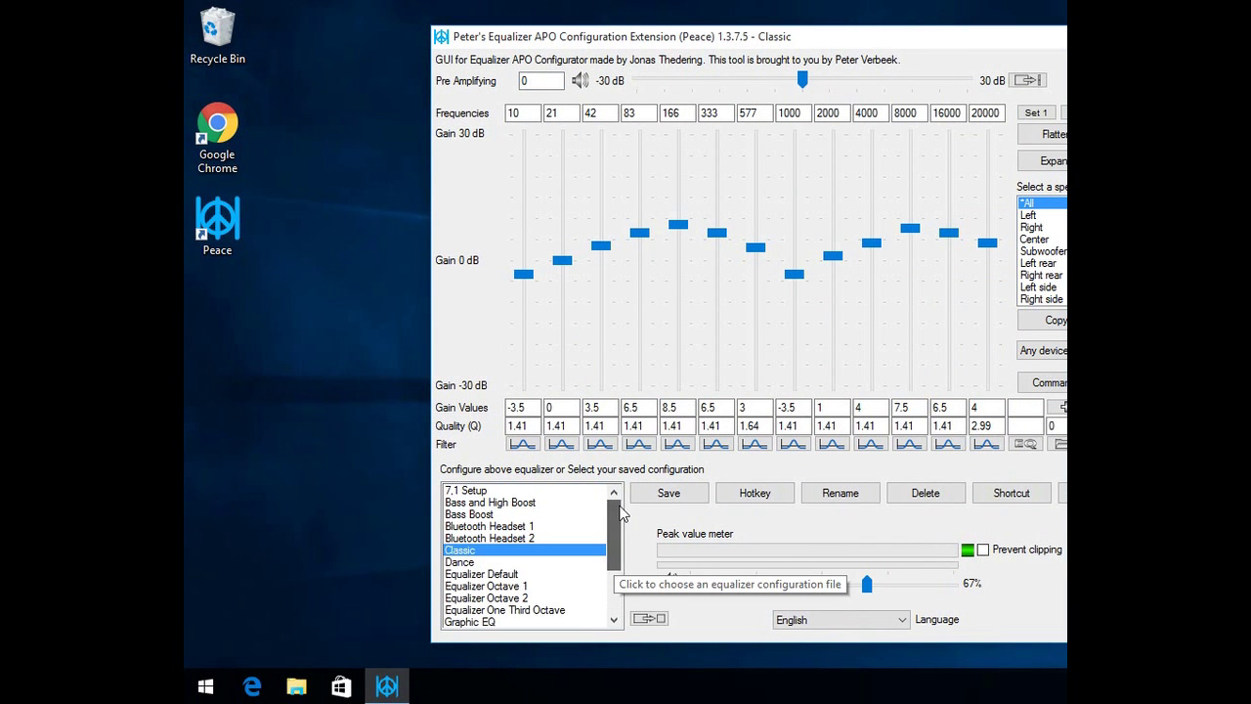
Set 21 Hz to 15.5, 83 Hz to -16, 333 Hz to -7.5 and 1000 Hz to 10.5.
drag(642, 243, 643, 328)
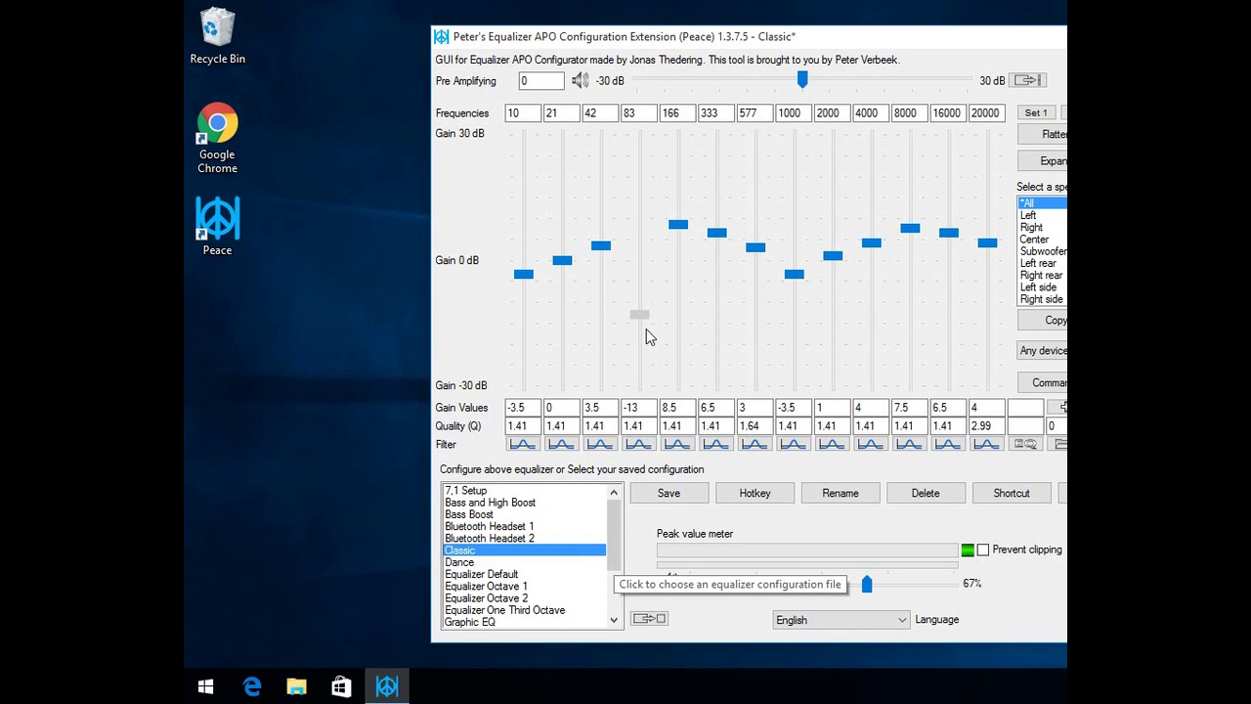
drag(562, 260, 563, 195)
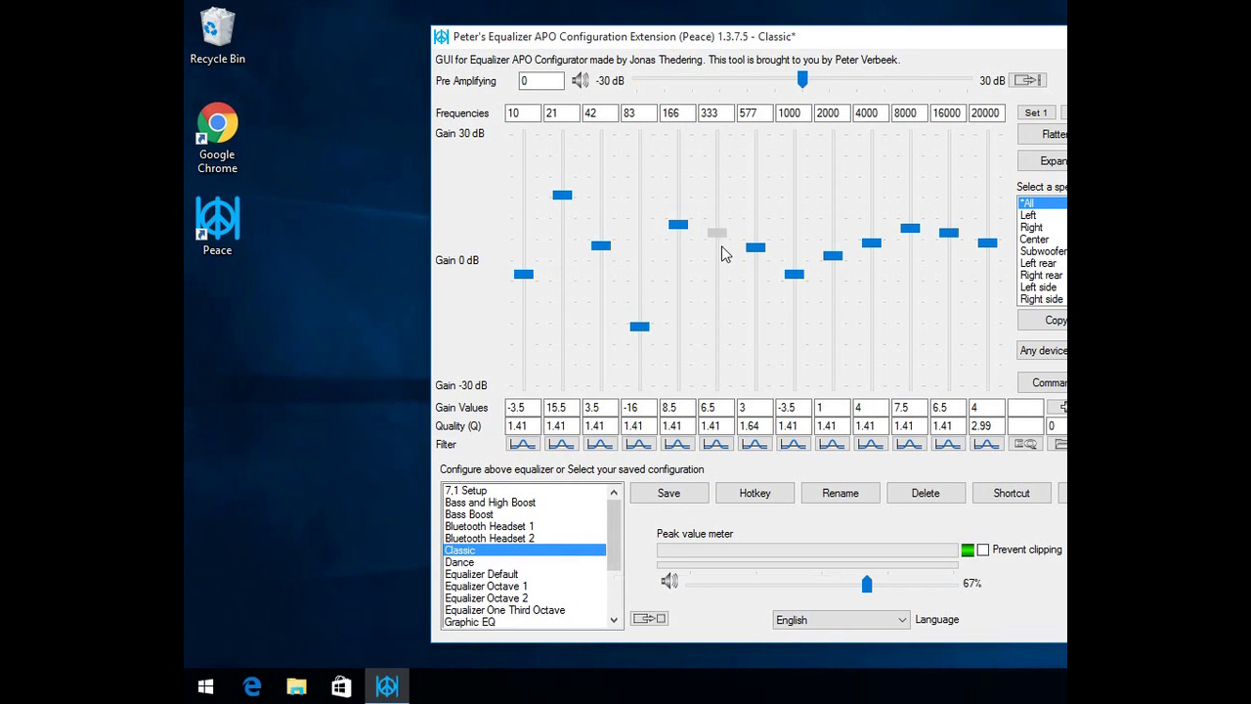
drag(714, 240, 717, 292)
drag(792, 276, 800, 221)
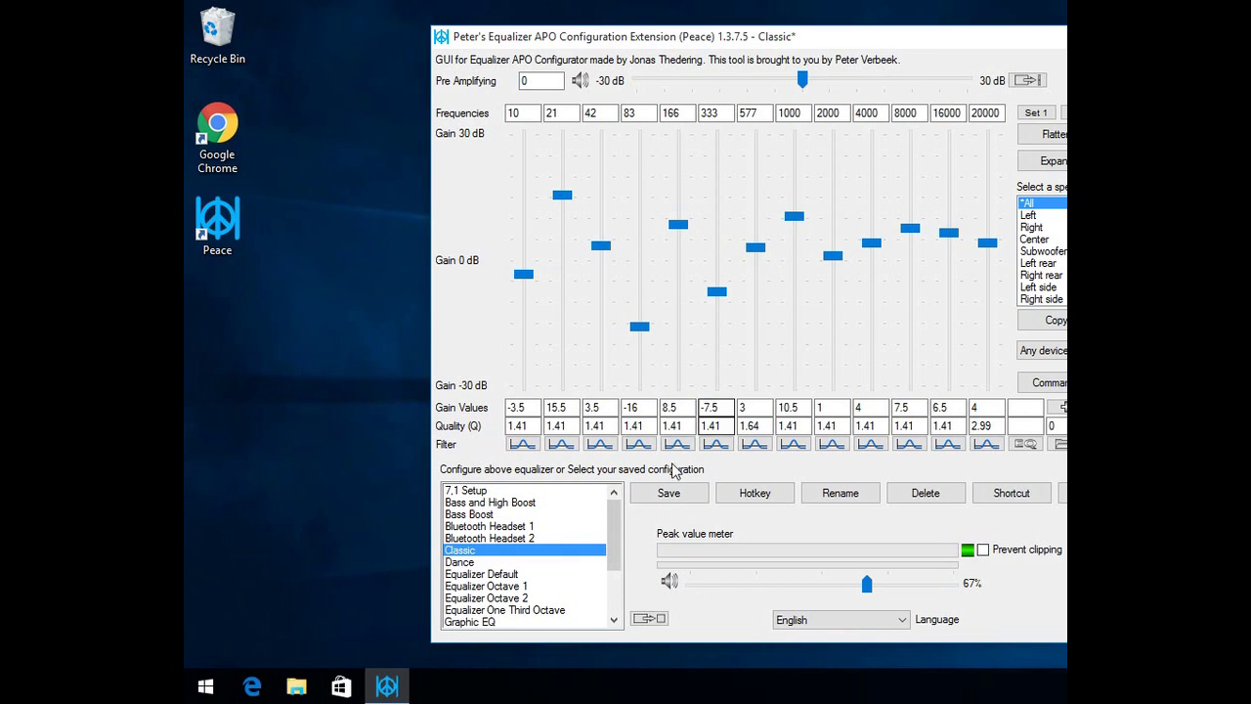
Save the equalizer configuration as 'test2', then close Peace with Alt+F4.
click(686, 494)
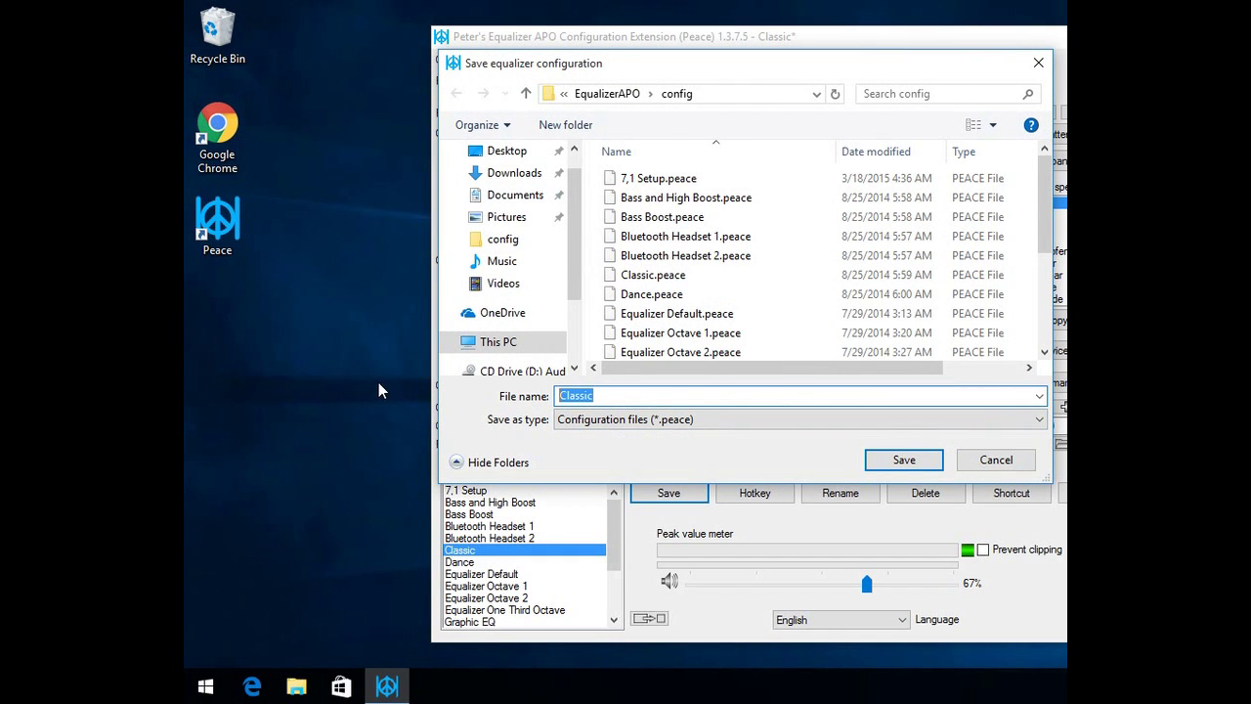
text(test2)
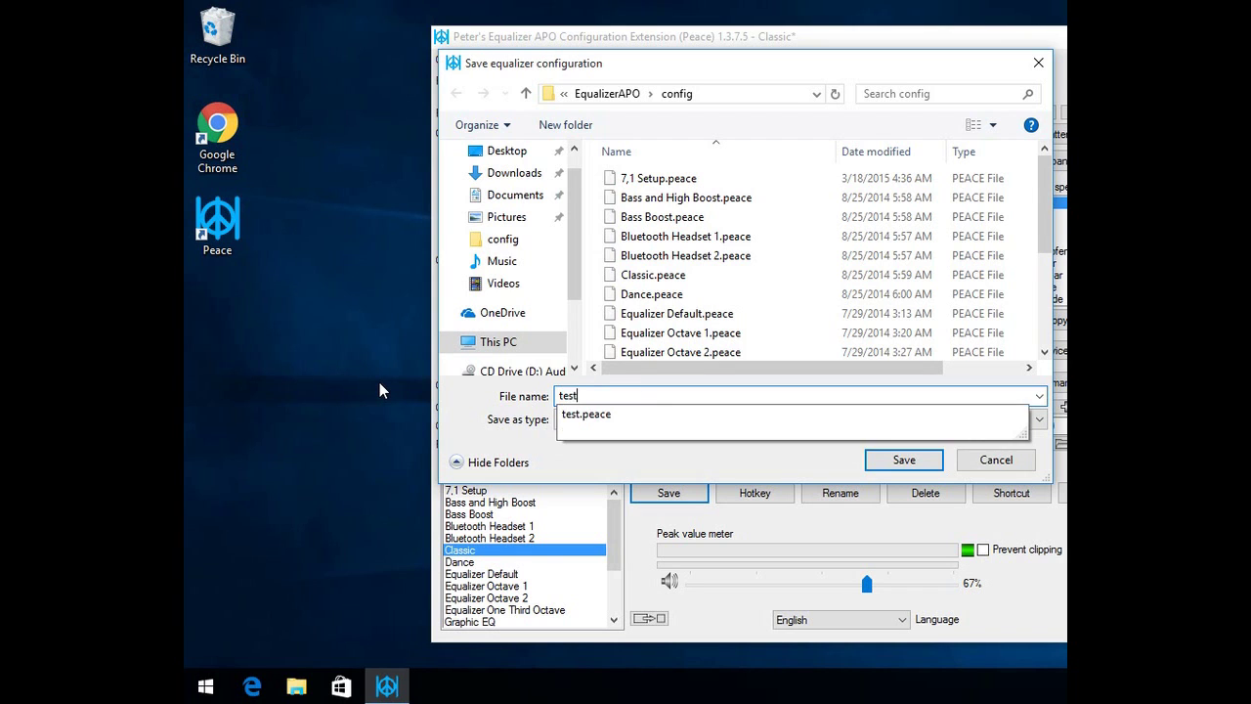
key(Return)
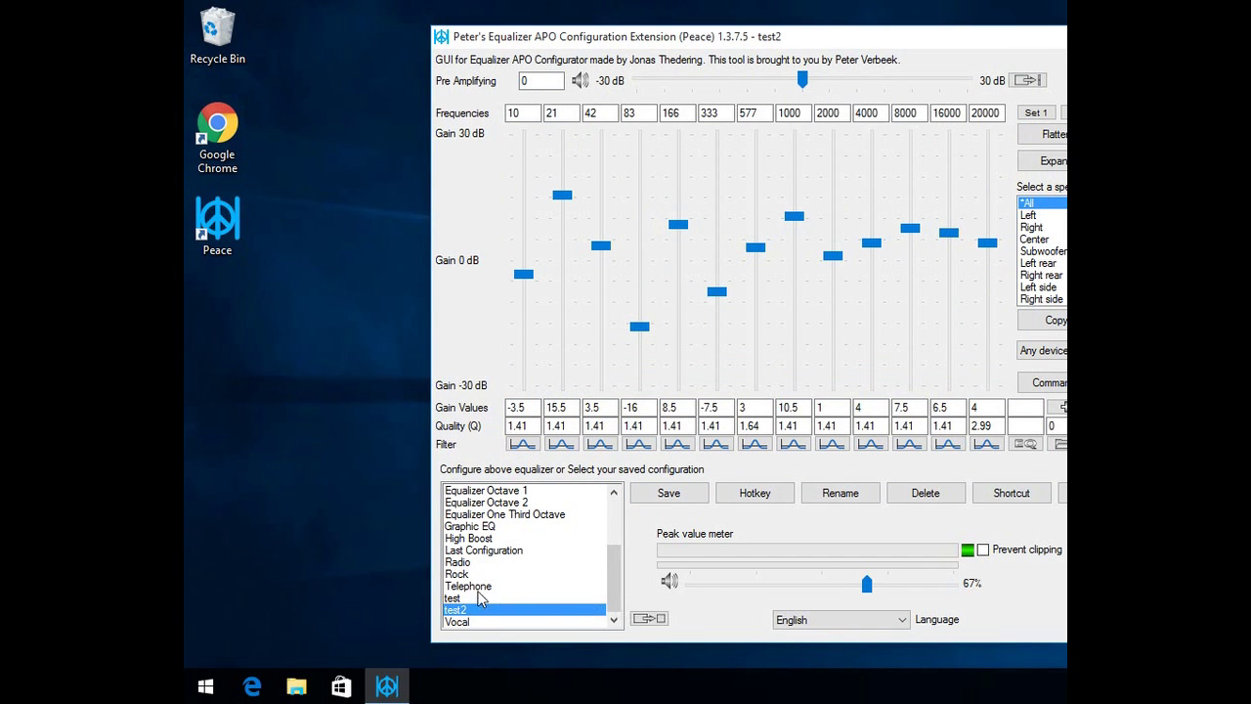
key(alt+F4)
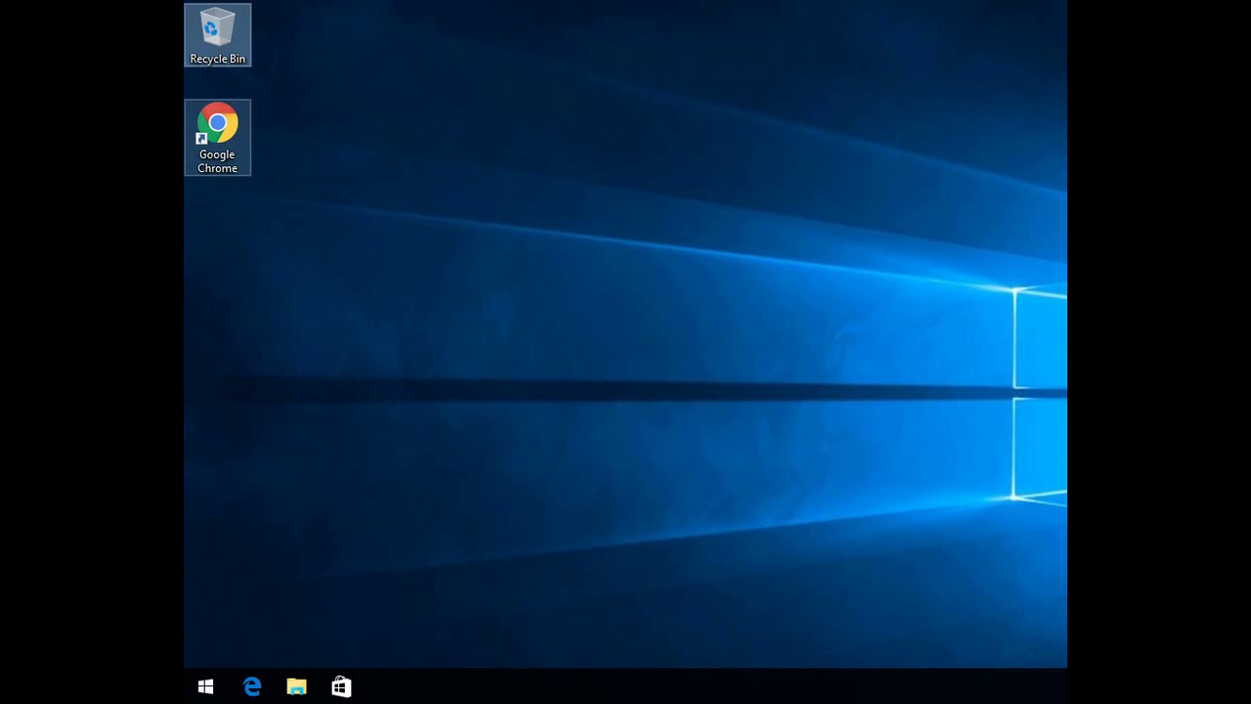
Launch Google Chrome from its desktop shortcut.
click(208, 149)
right_click(208, 149)
click(248, 163)
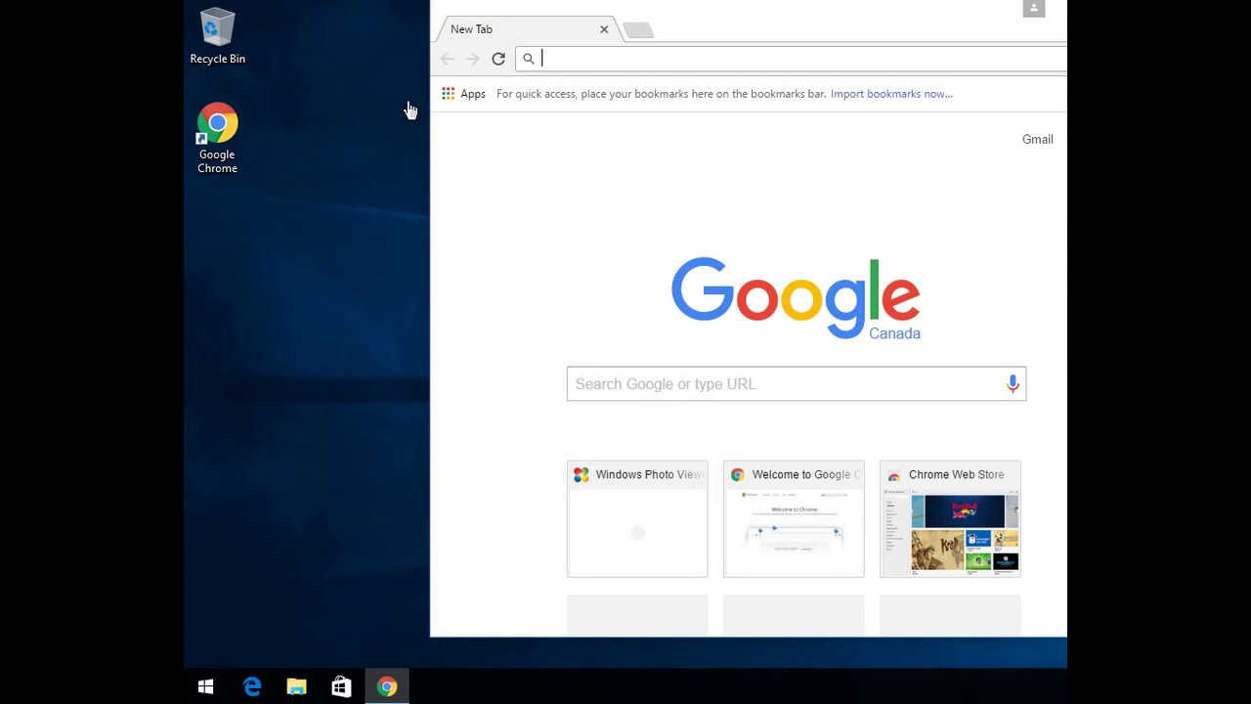
Go to the pasted SourceForge Equalizer APO page and download the installer.
right_click(601, 58)
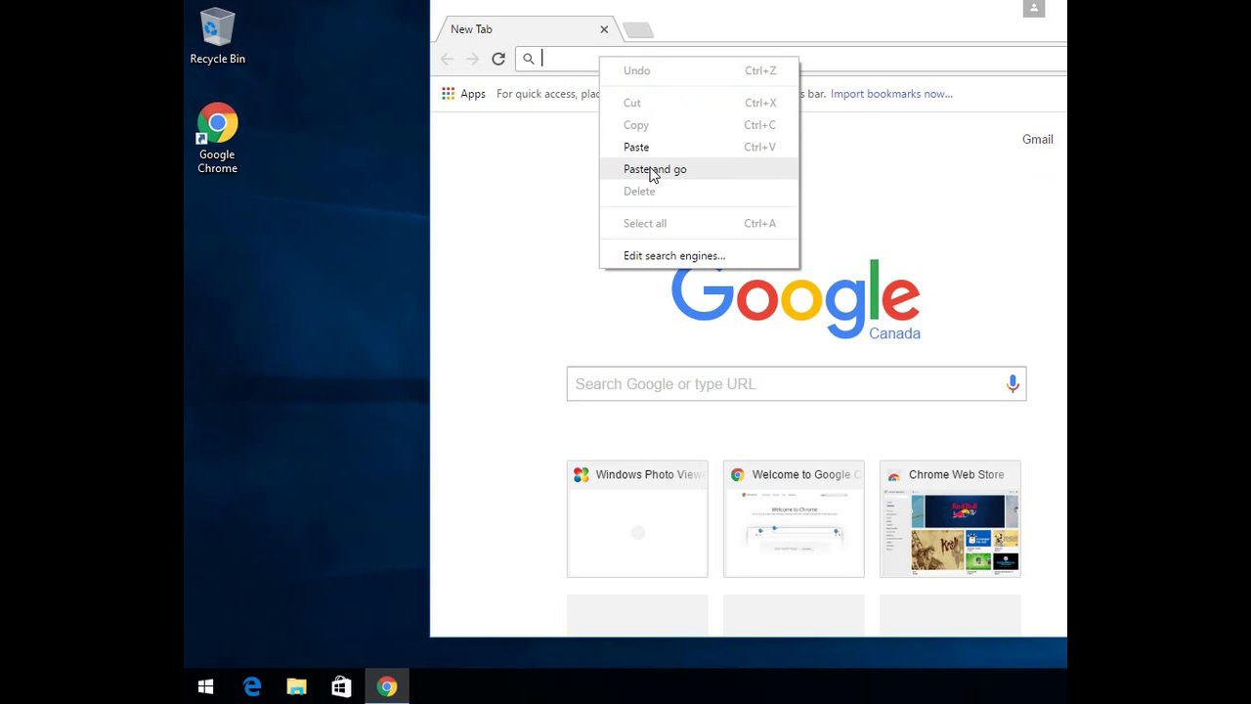
click(617, 168)
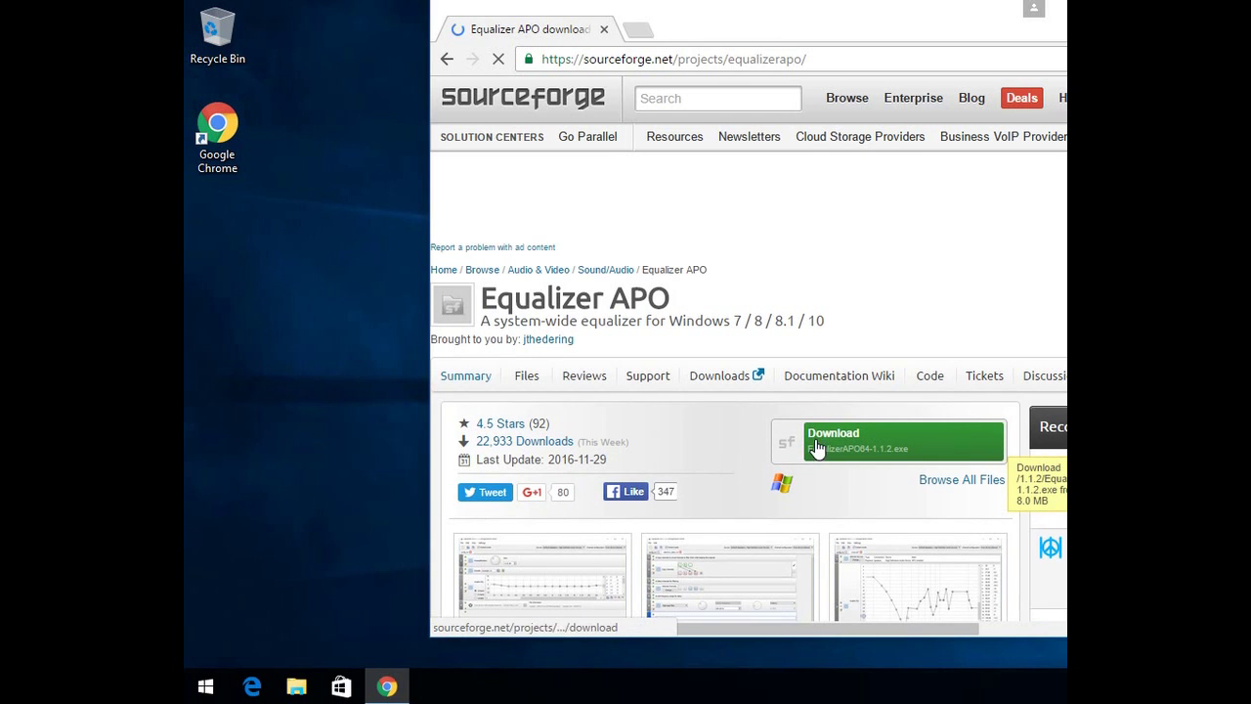
click(923, 432)
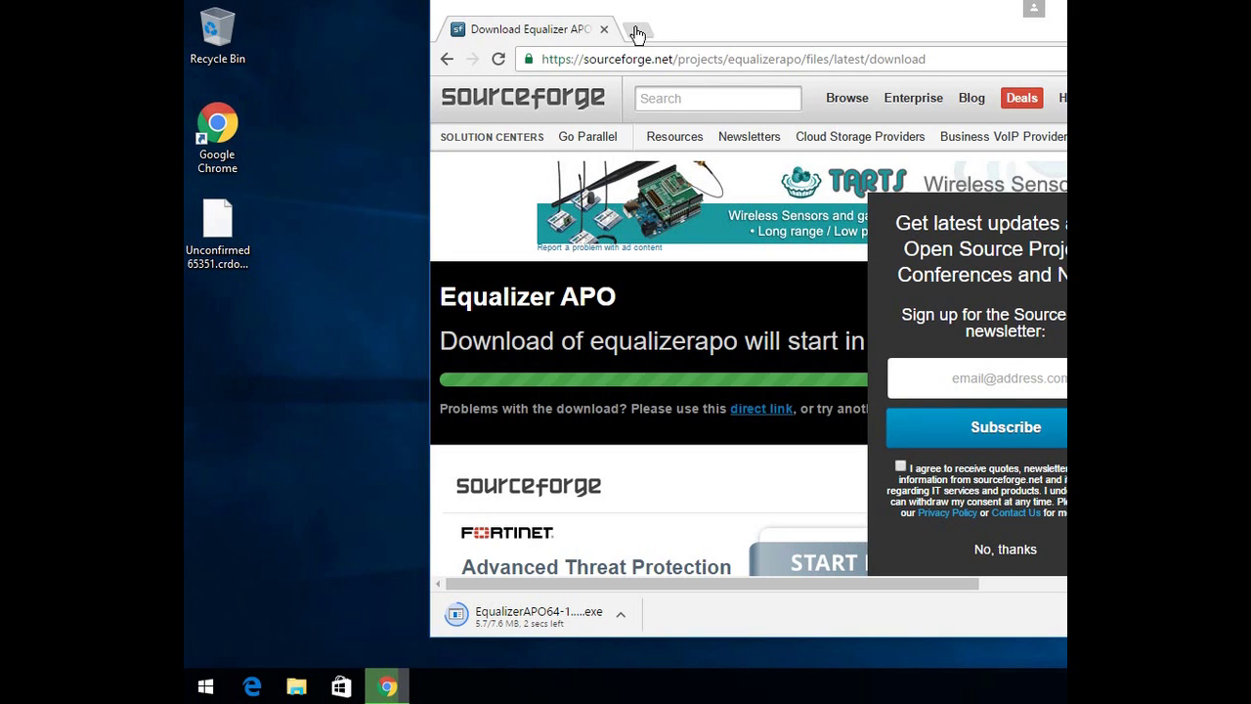
Go to the pasted Peace SourceForge project page and download Peace.exe.
click(661, 61)
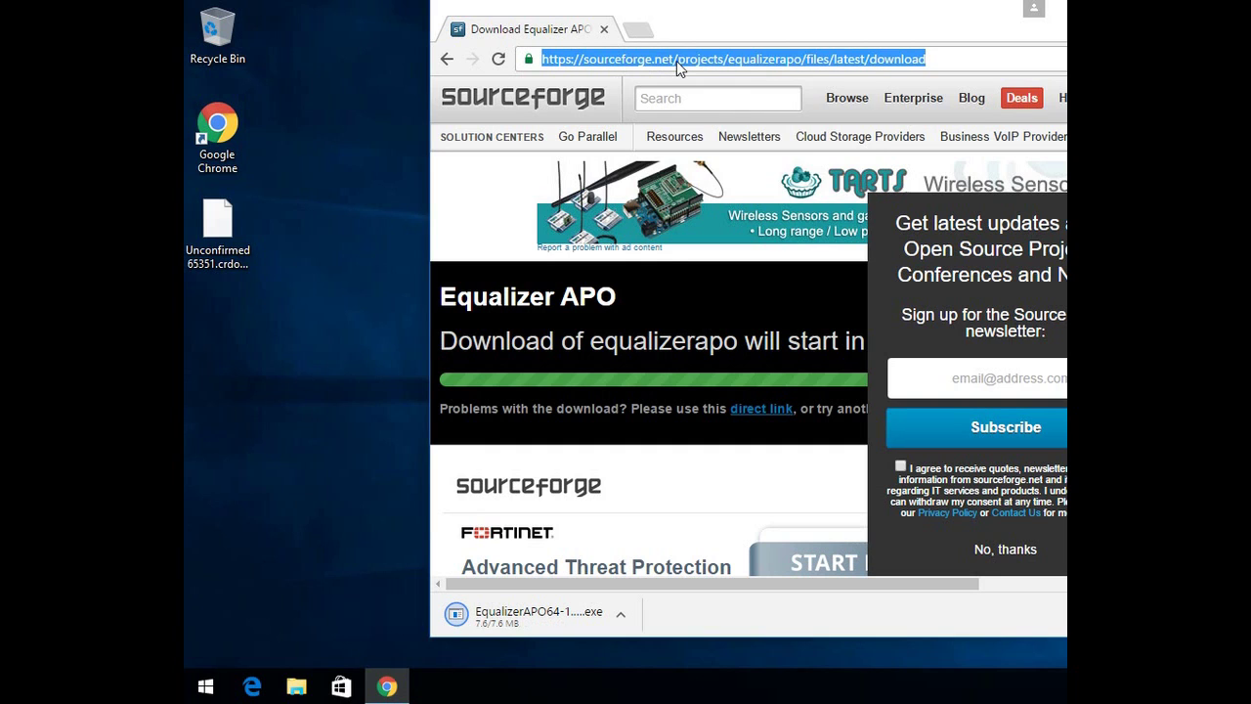
right_click(676, 61)
click(733, 176)
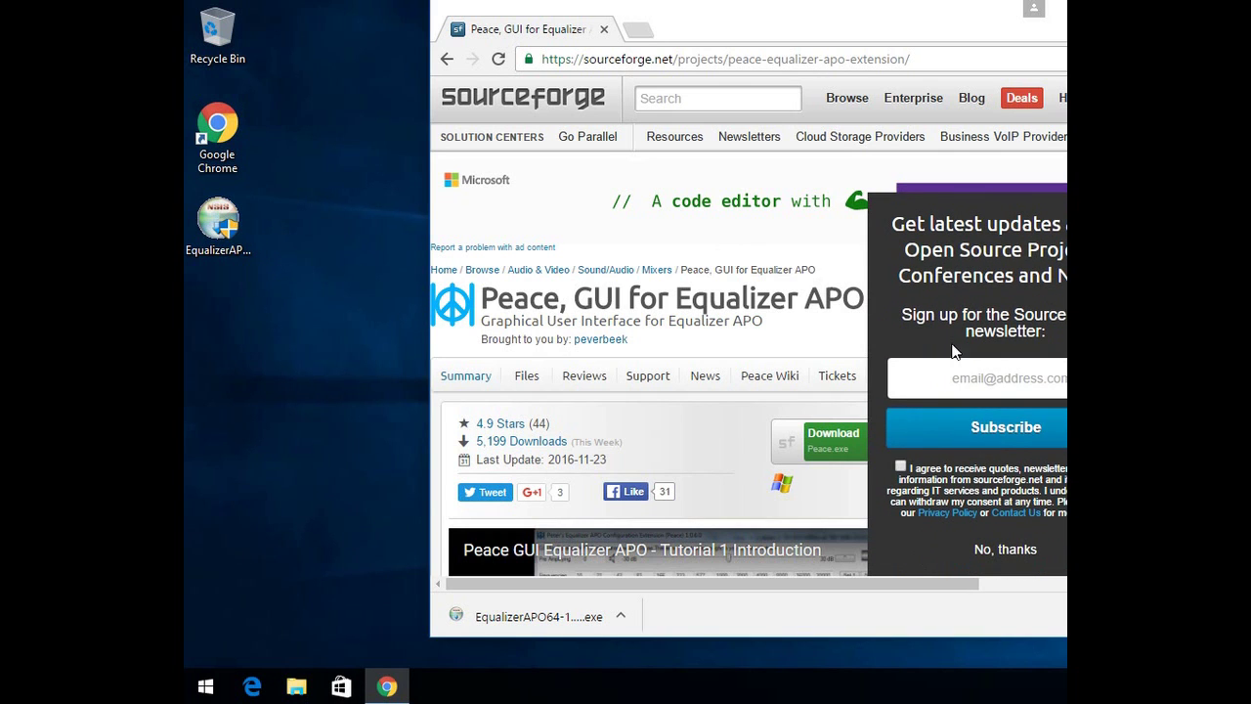
click(833, 441)
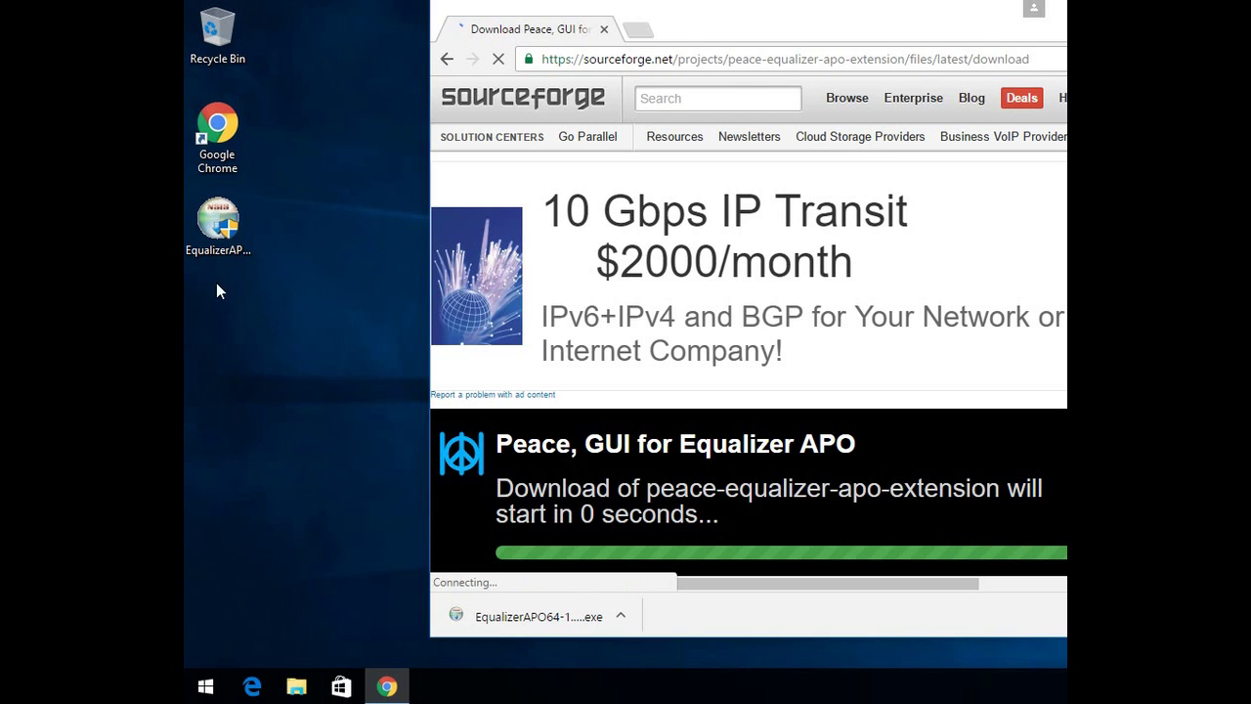
click(296, 686)
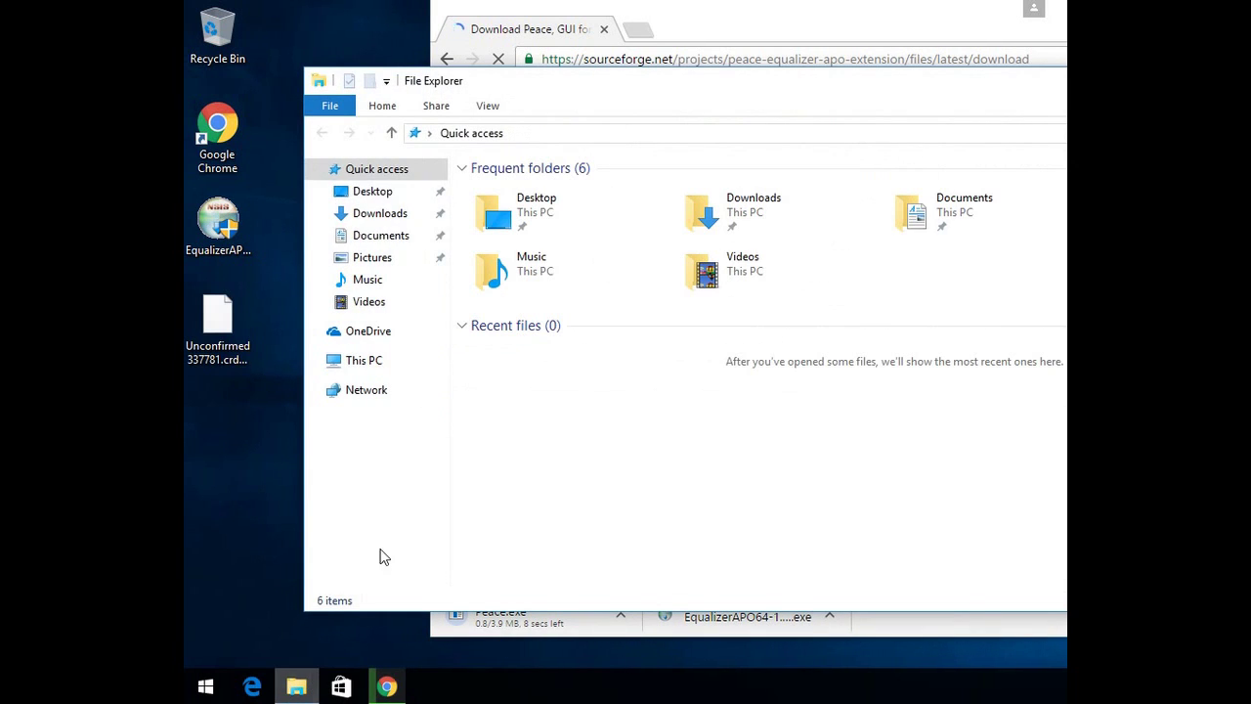
Check the Downloads folder, close File Explorer and Chrome, and select the EqualizerAPO installer.
click(380, 213)
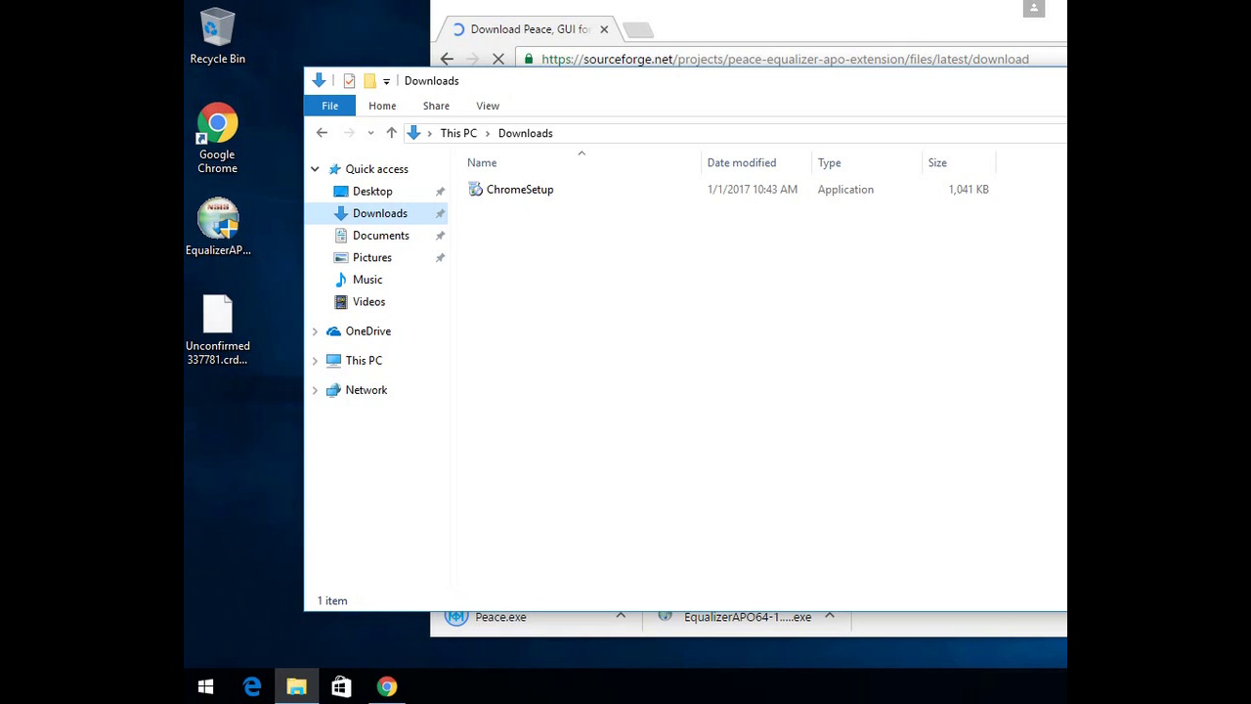
key(alt+Tab)
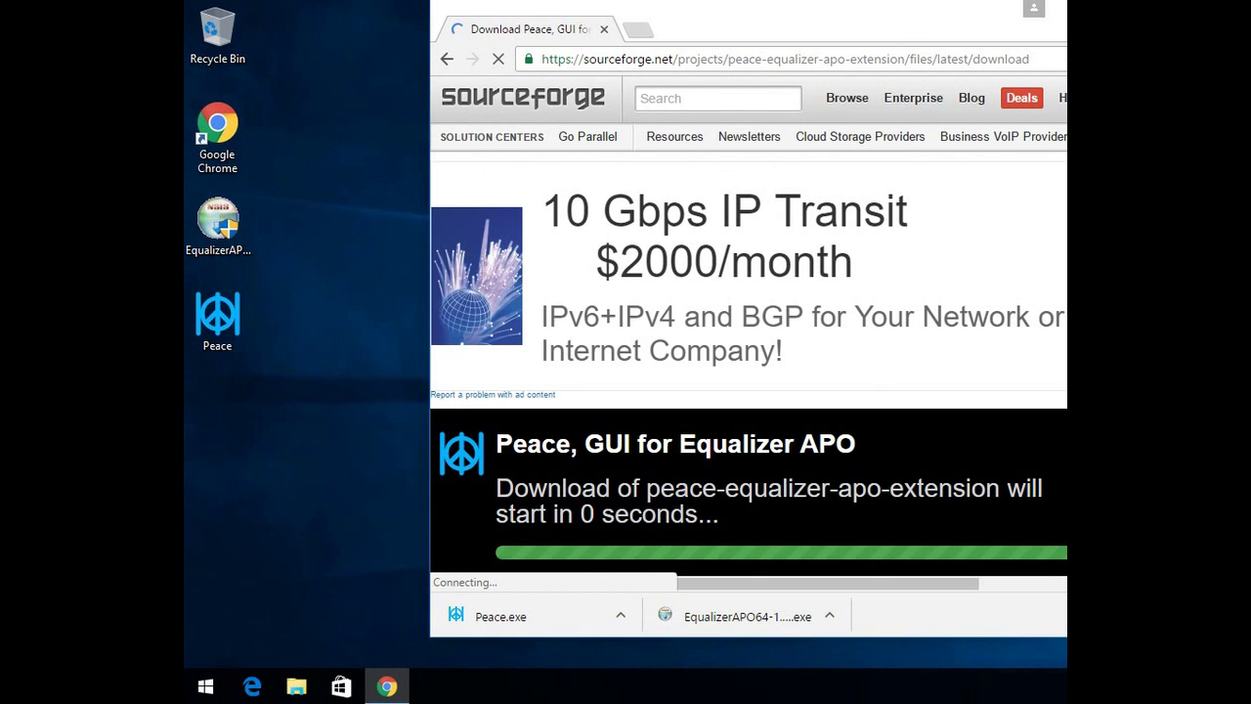
key(alt+F4)
click(223, 227)
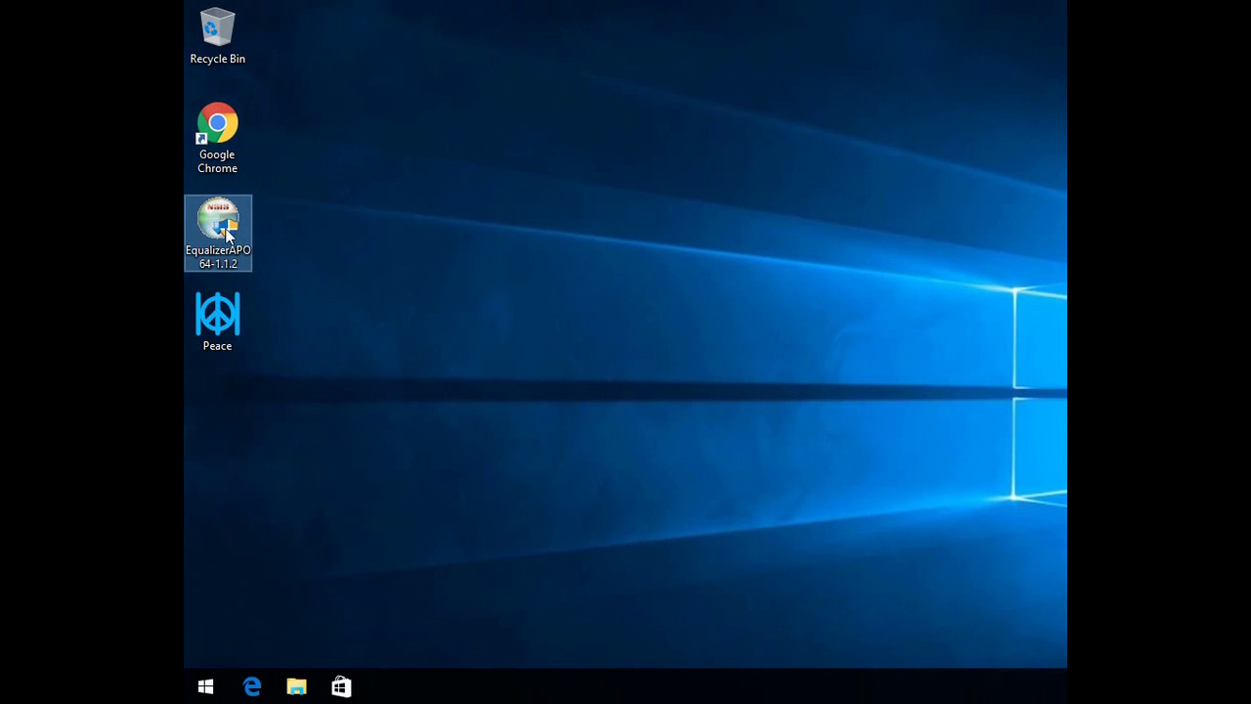
Run the EqualizerAPO 1.1.2 installer, accepting the license and default location and Start menu folder.
double_click(226, 235)
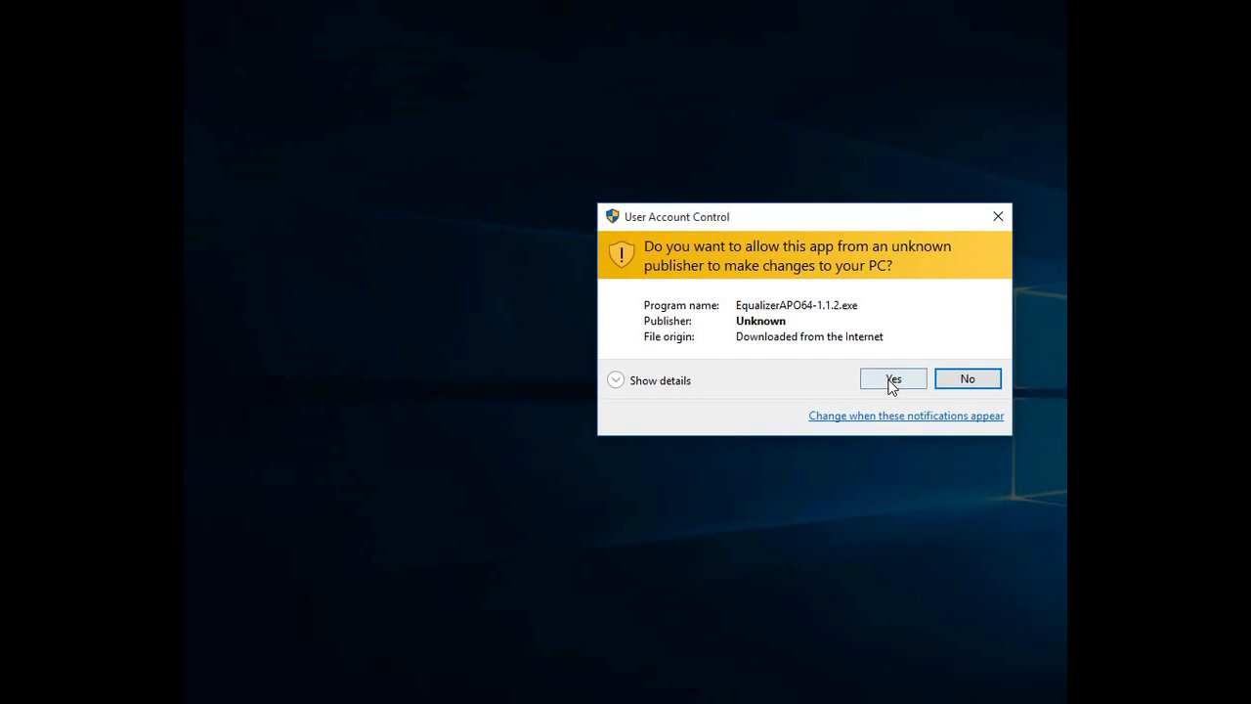
click(892, 381)
click(912, 491)
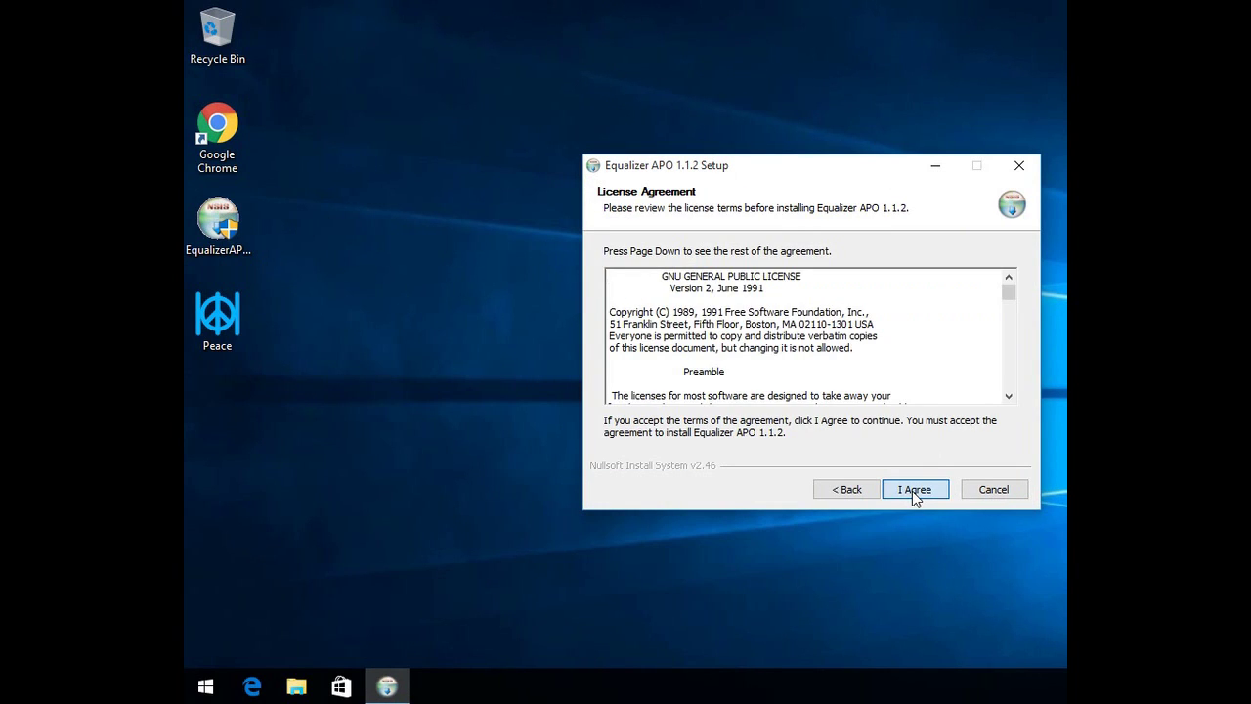
click(912, 490)
click(913, 491)
click(913, 490)
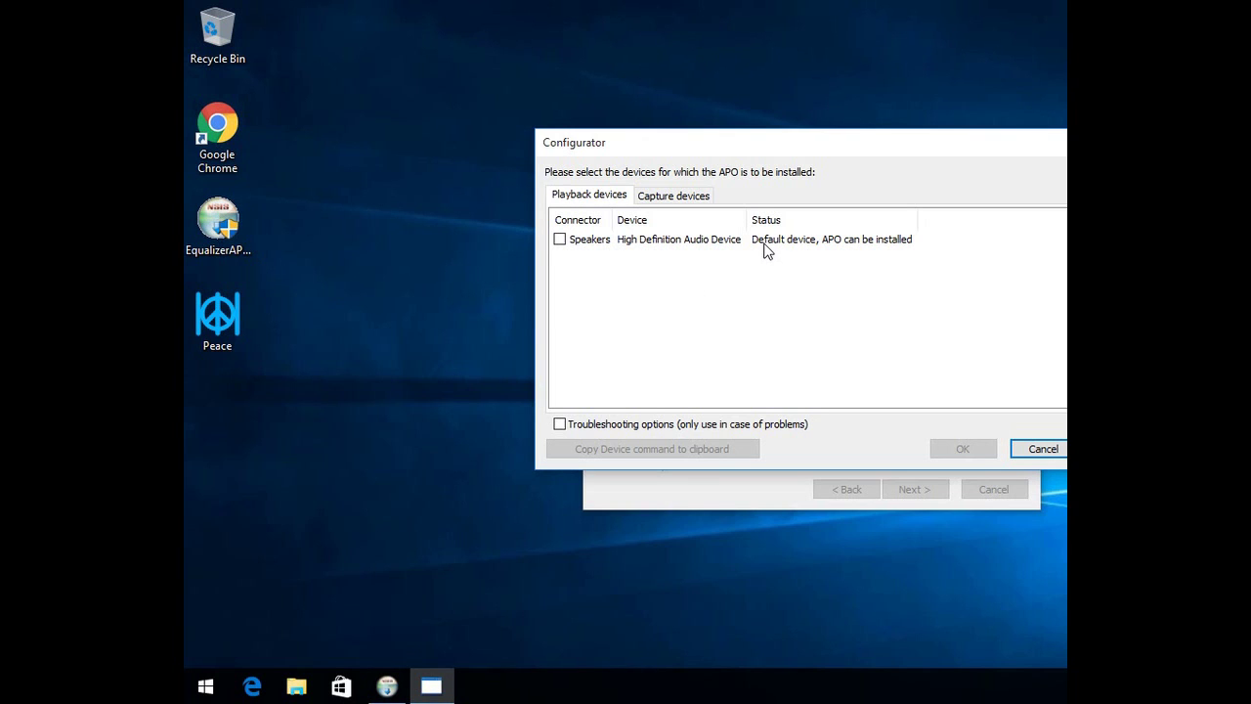
Enable the APO on the Speakers playback device and dismiss the info message.
click(561, 240)
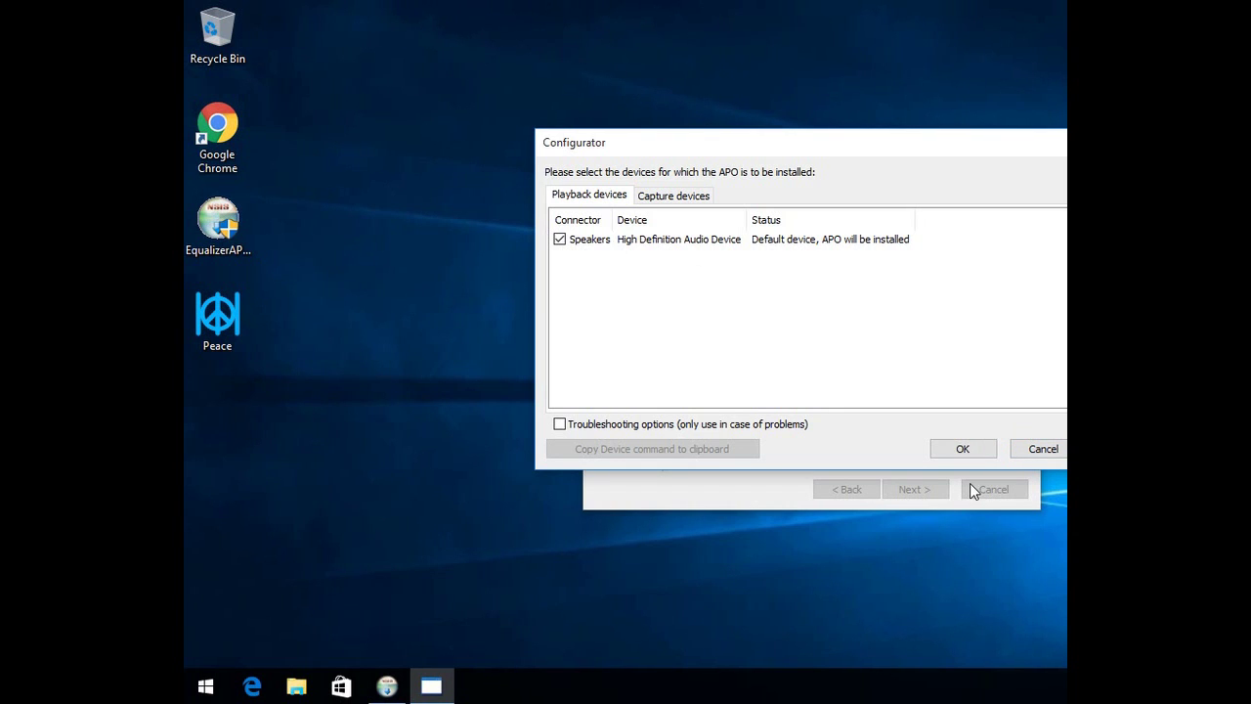
click(964, 450)
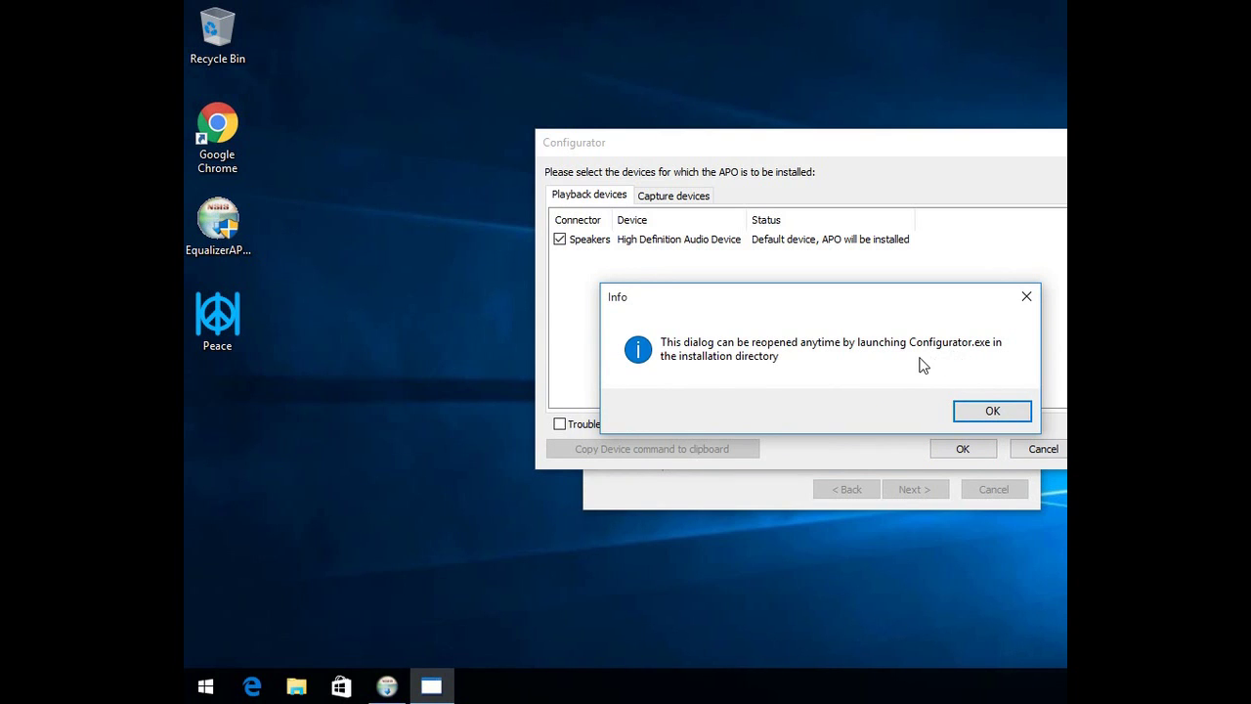
click(977, 412)
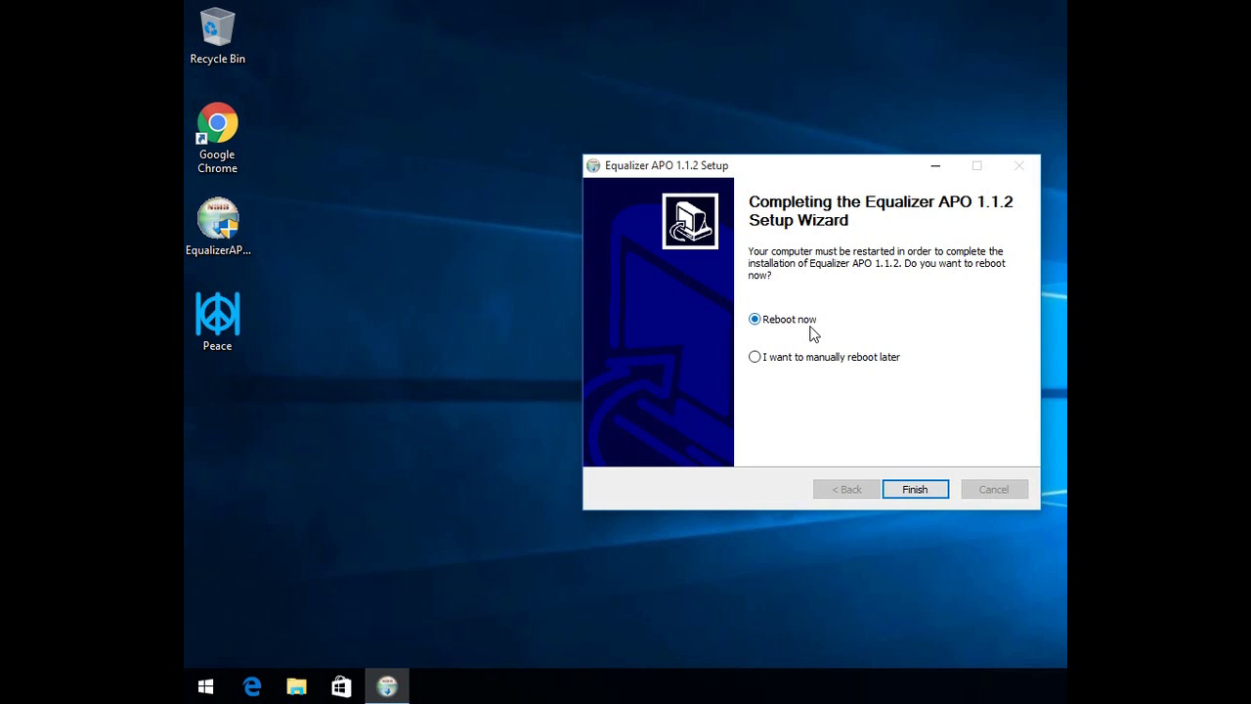
Finish setup choosing manual reboot later, then open and close Equalizer APO's Configuration Editor.
click(756, 357)
click(915, 490)
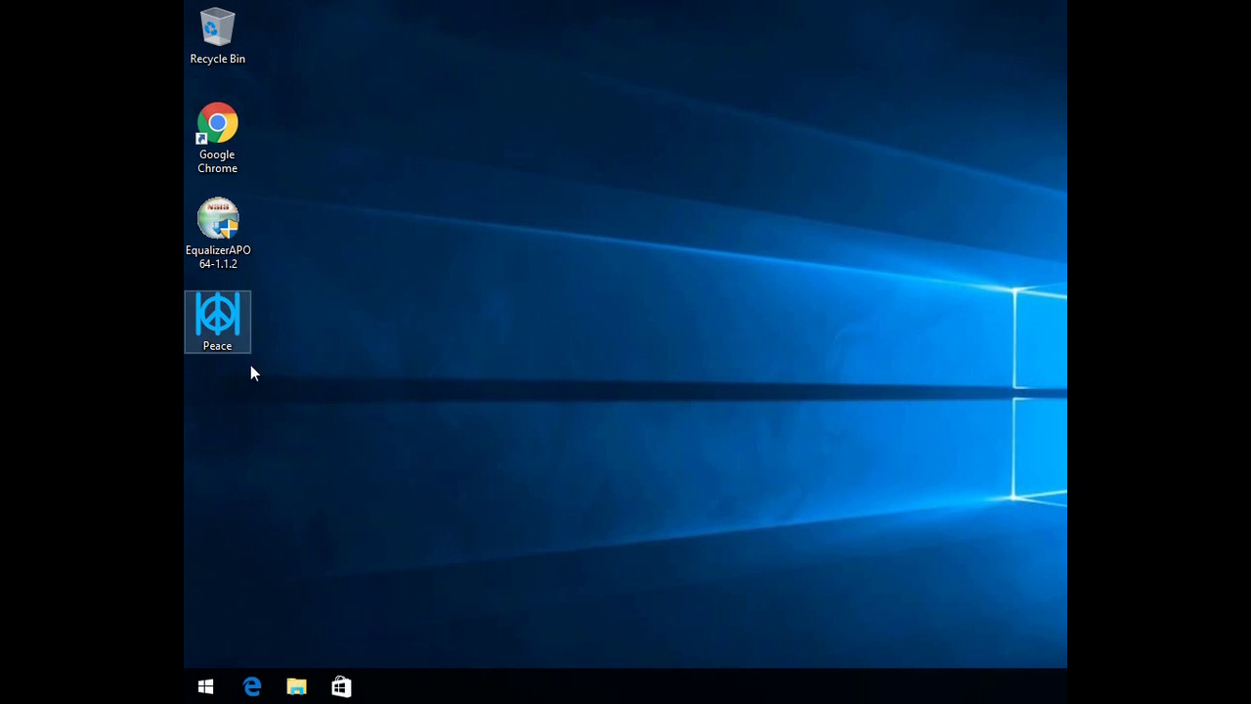
click(207, 687)
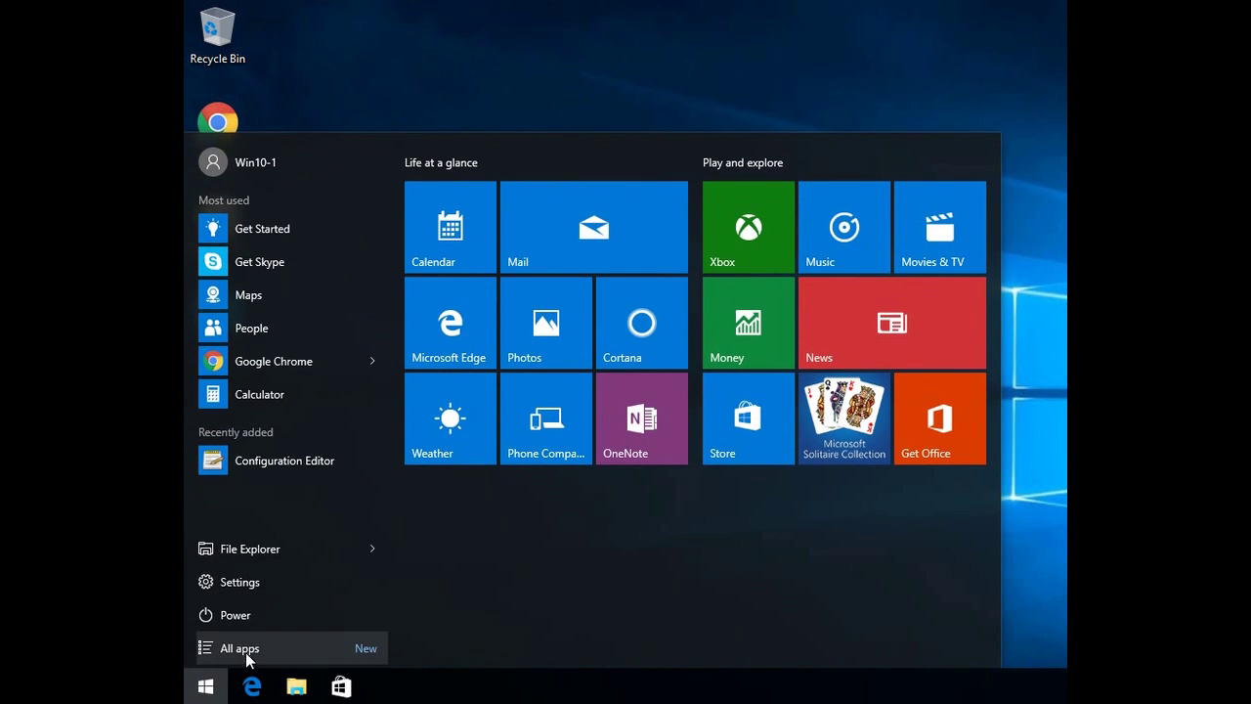
click(246, 653)
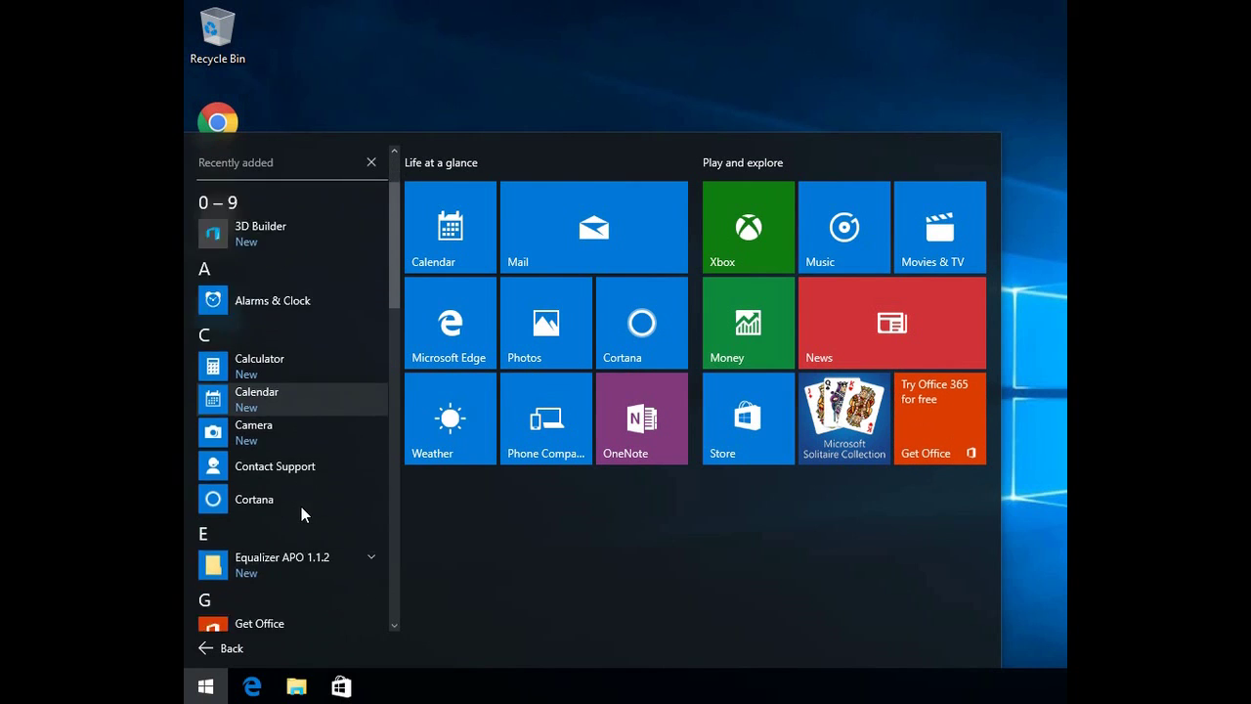
scroll(301, 506, down, 5)
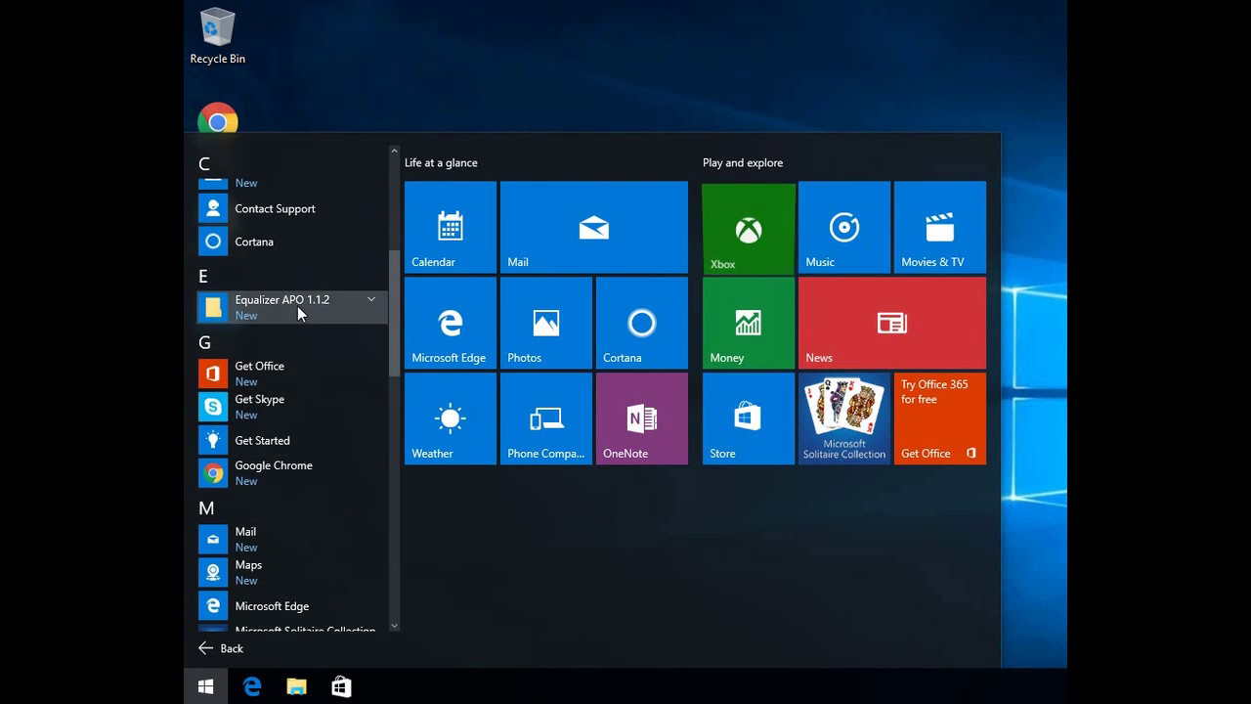
click(297, 306)
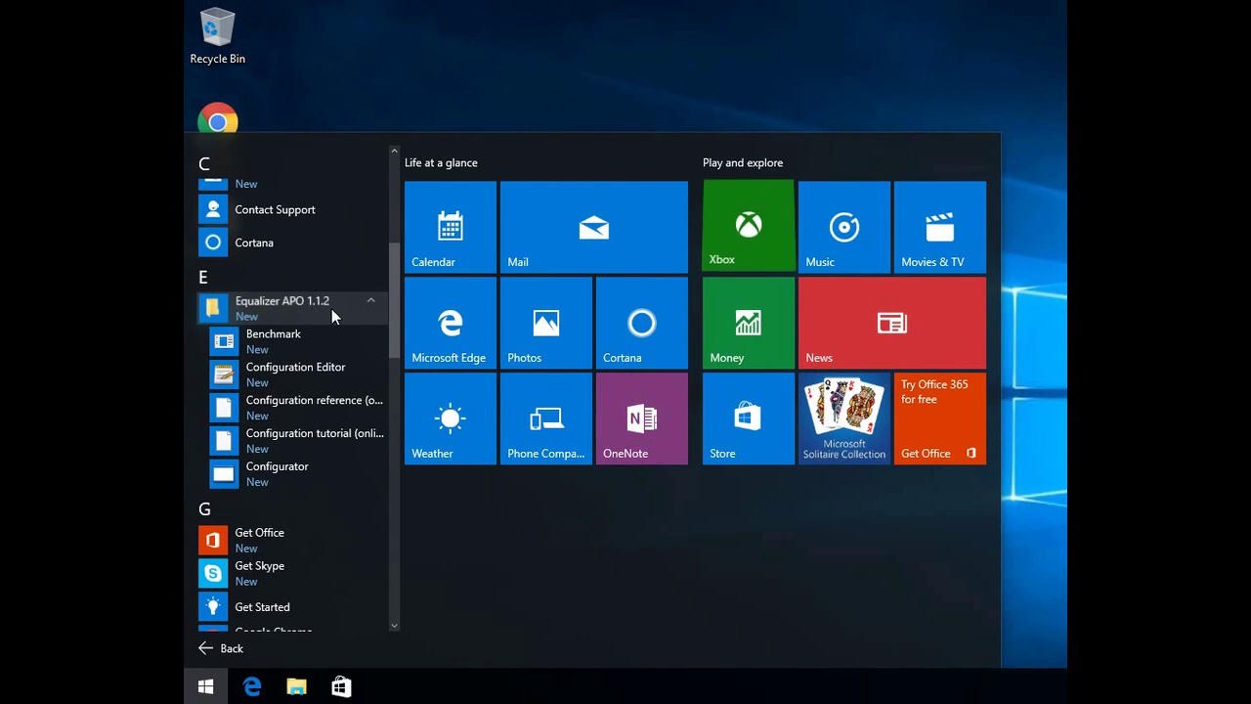
click(293, 371)
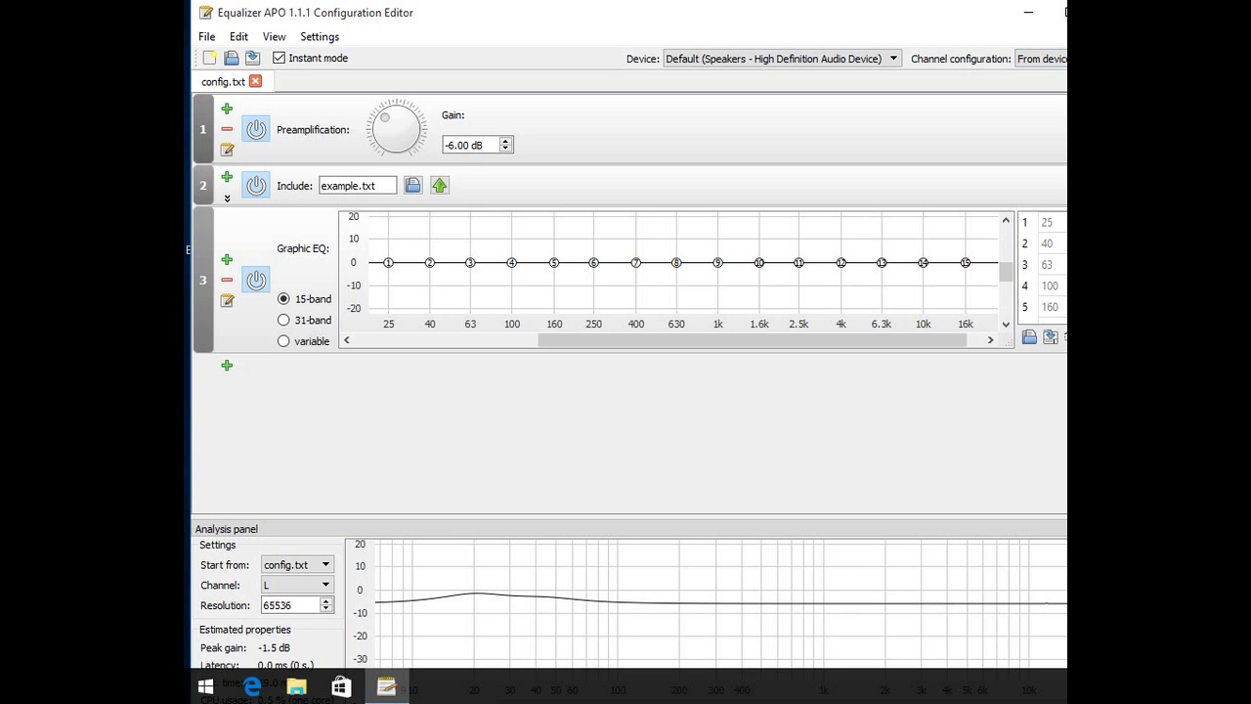
key(alt+F4)
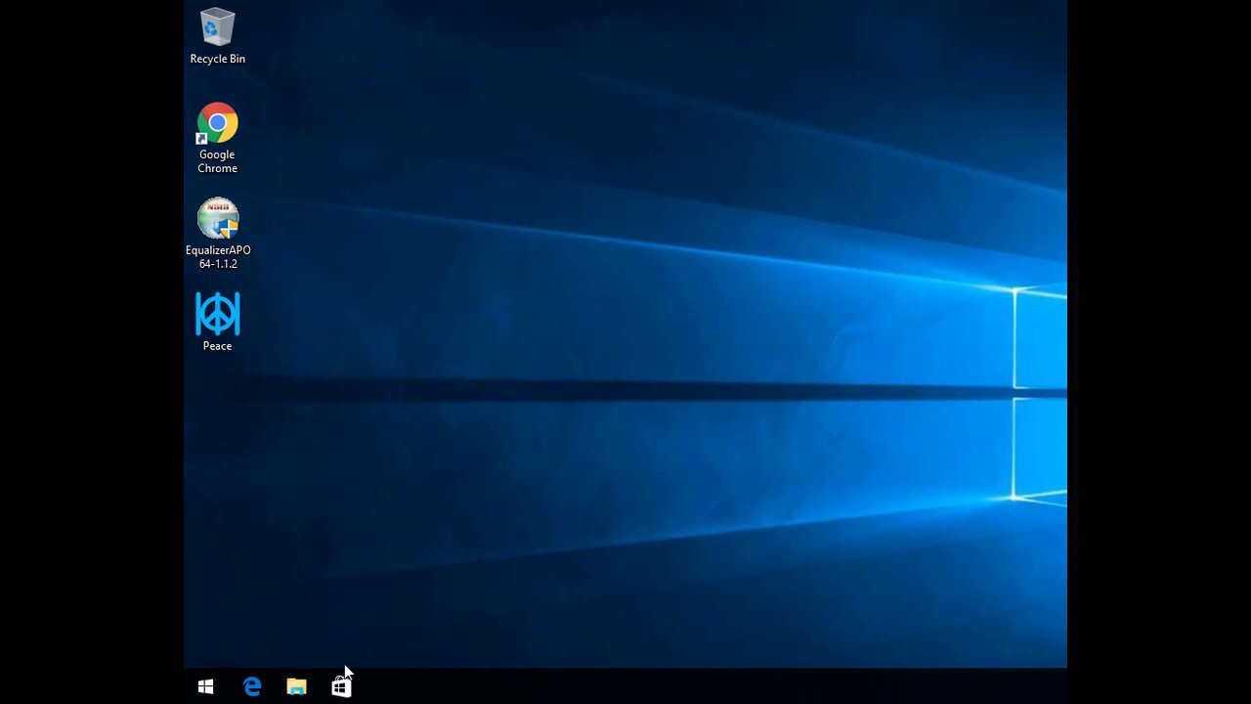
Browse to C:\Program Files\EqualizerAPO\config and drag Peace.exe there from the desktop.
click(296, 687)
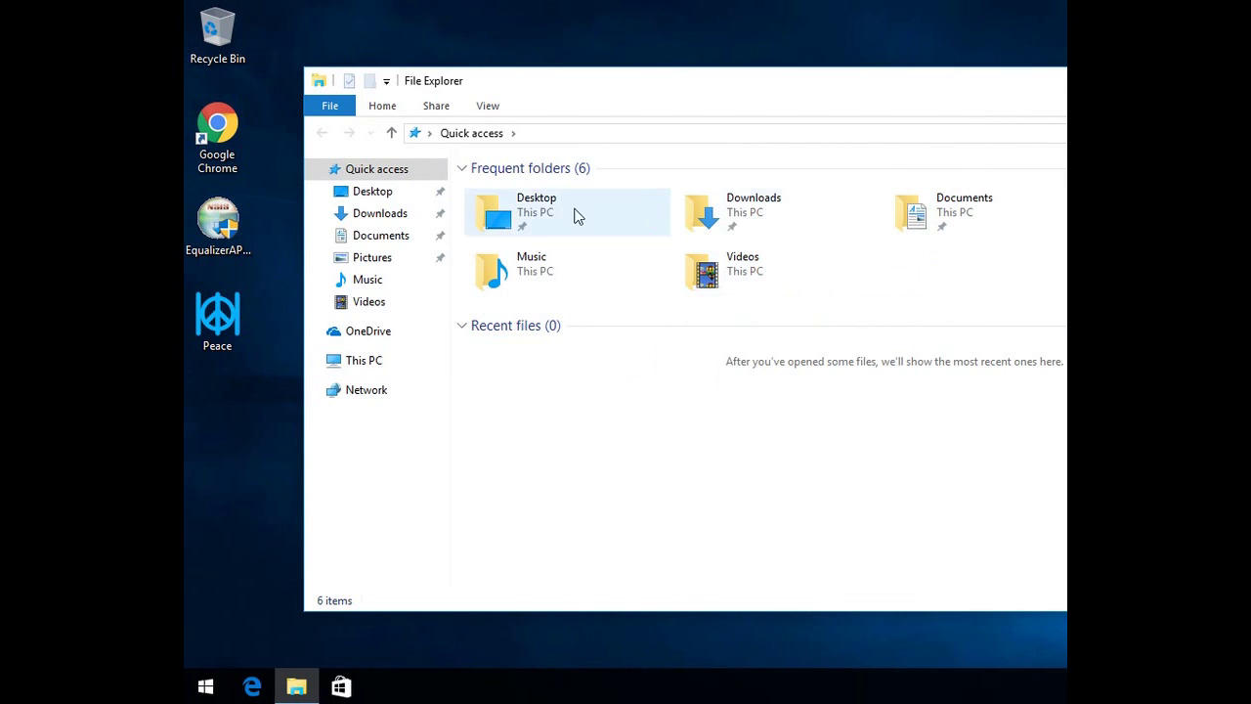
click(339, 365)
double_click(525, 333)
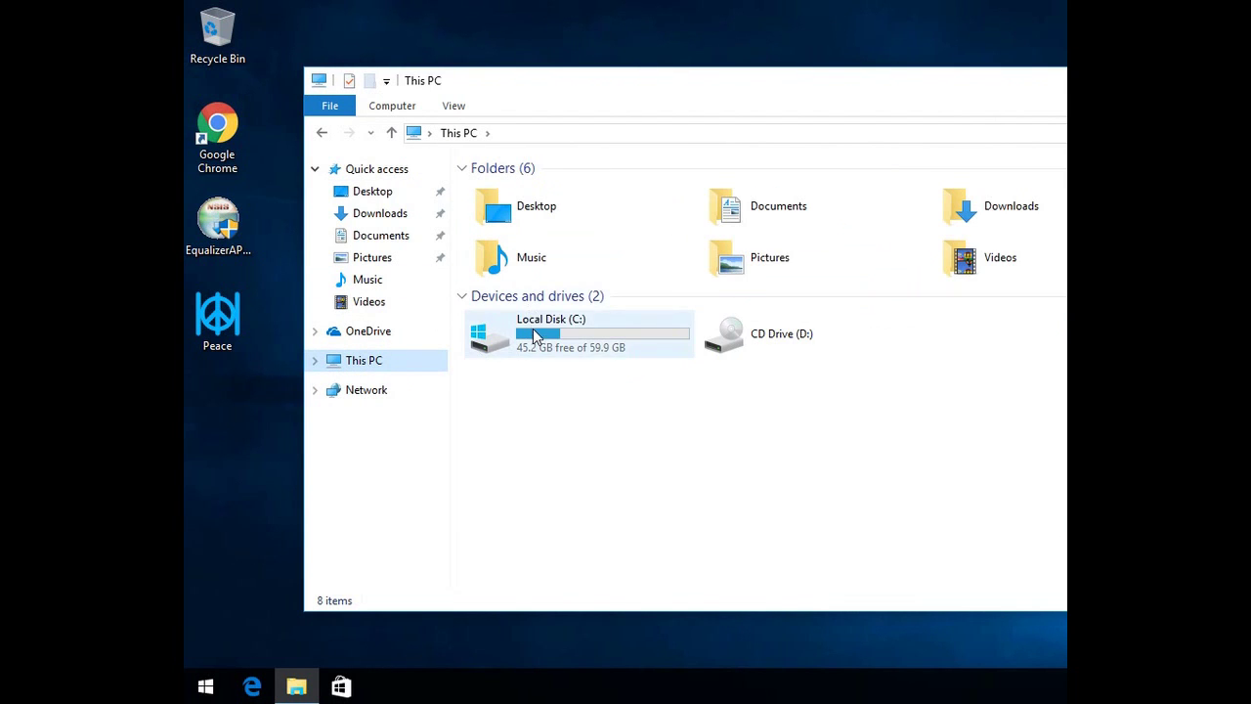
double_click(534, 210)
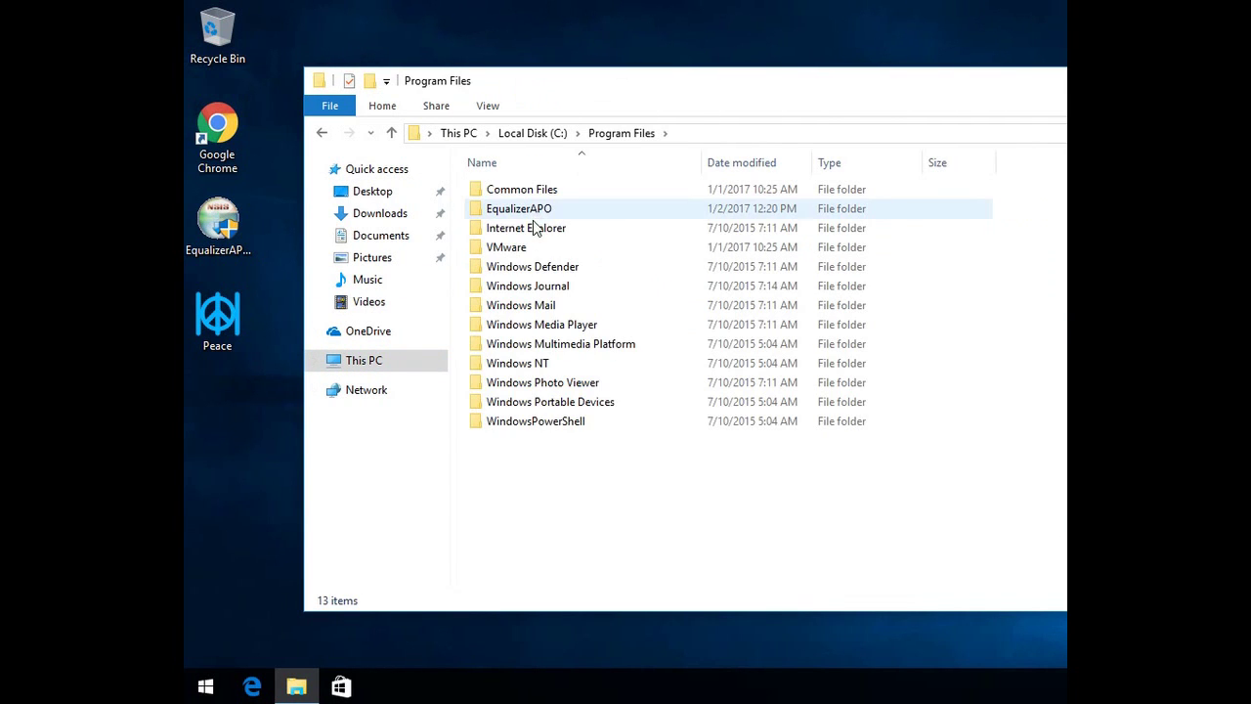
click(534, 212)
double_click(559, 217)
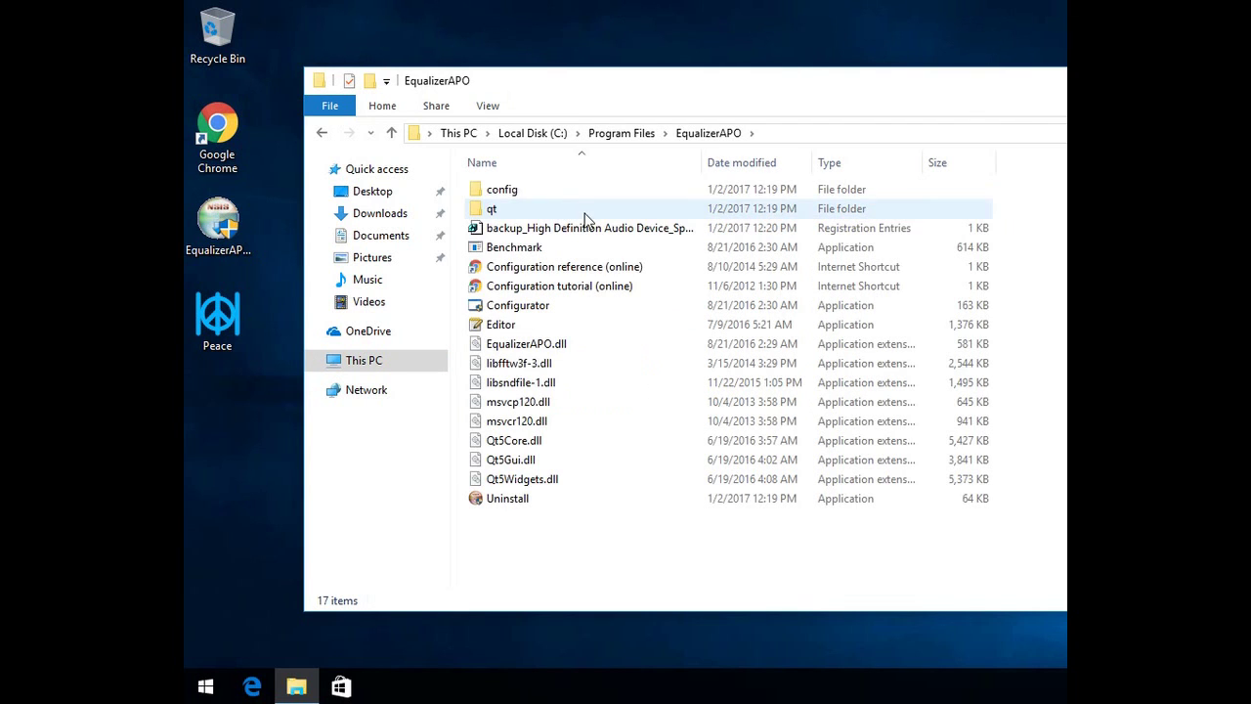
double_click(532, 191)
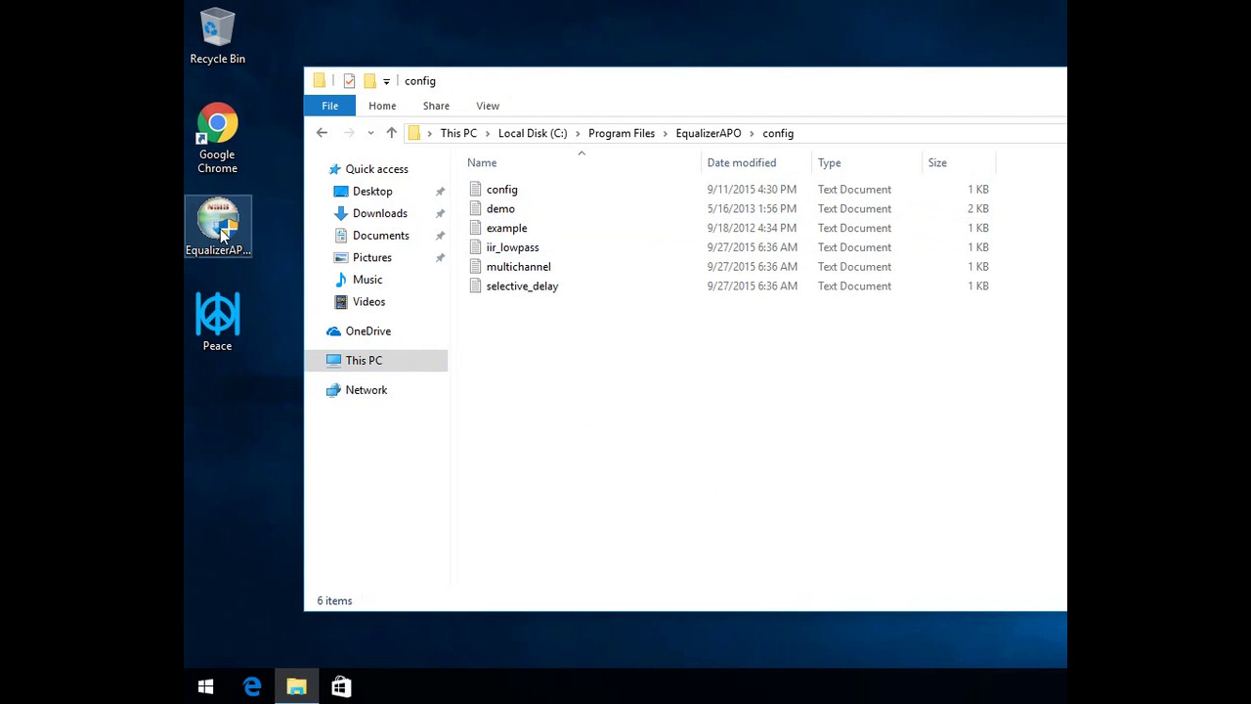
click(208, 340)
drag(208, 341, 618, 431)
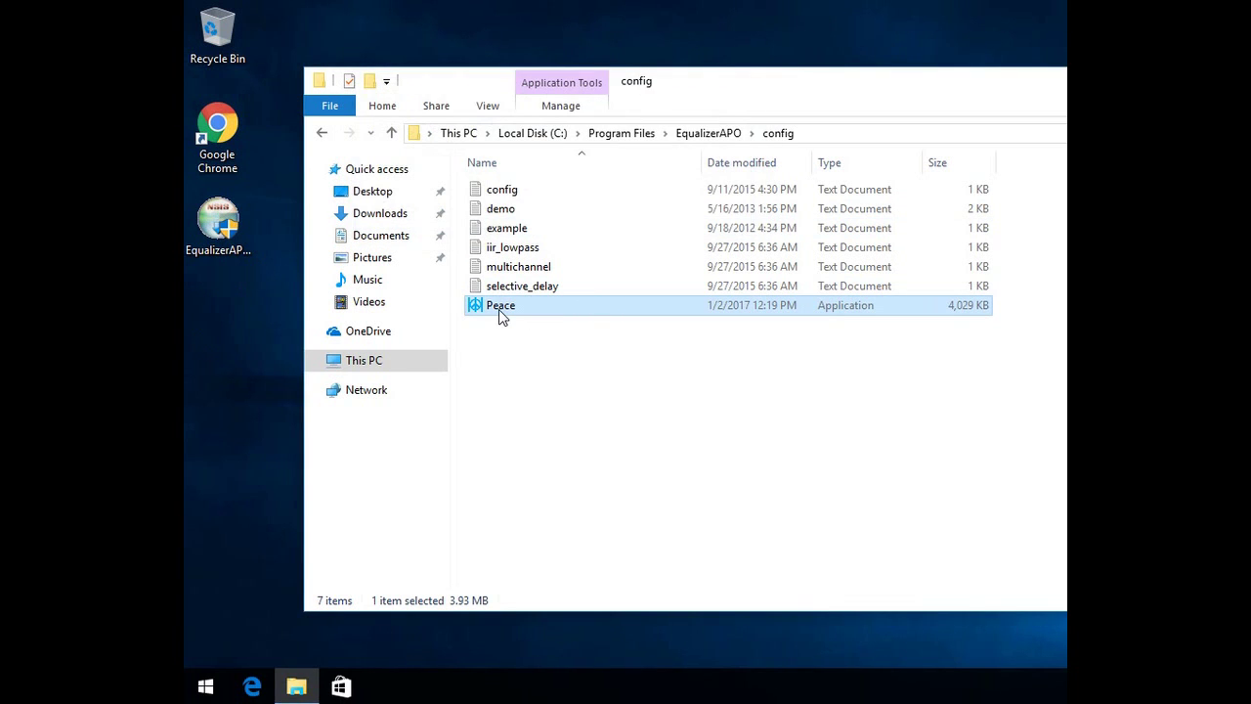
Launch Peace from the config folder, allow it to run, and let it overwrite config.txt.
double_click(499, 306)
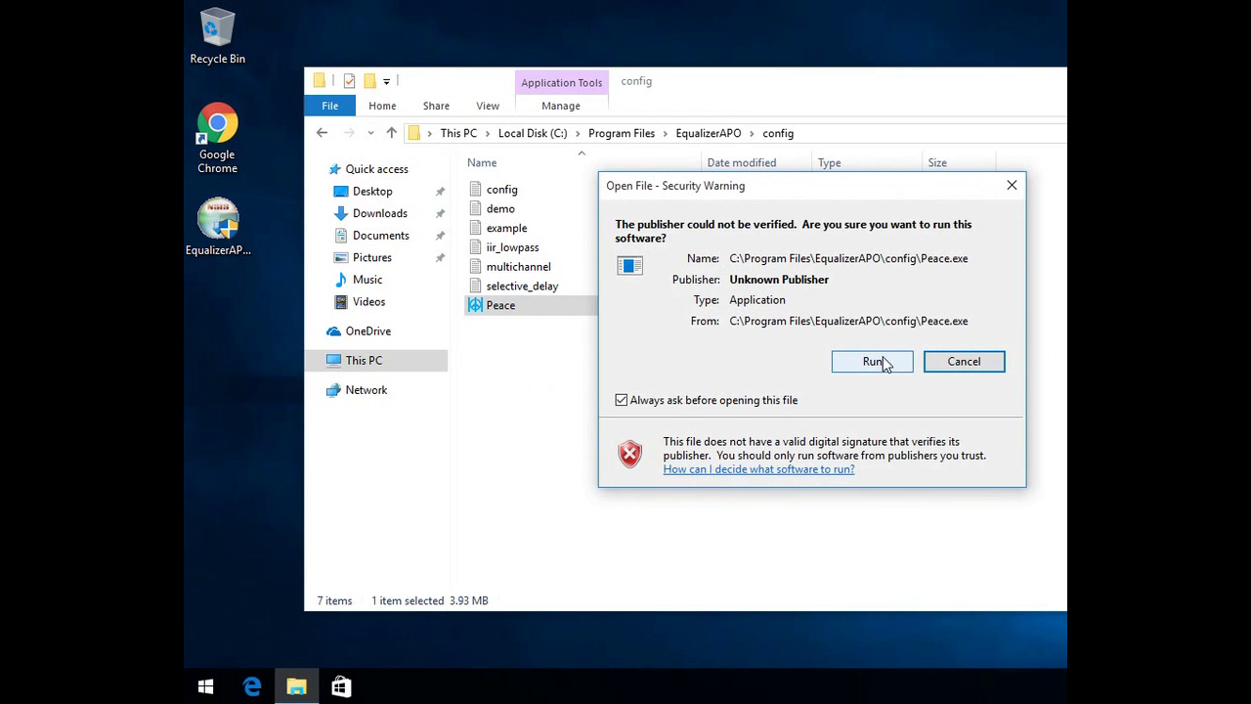
click(873, 363)
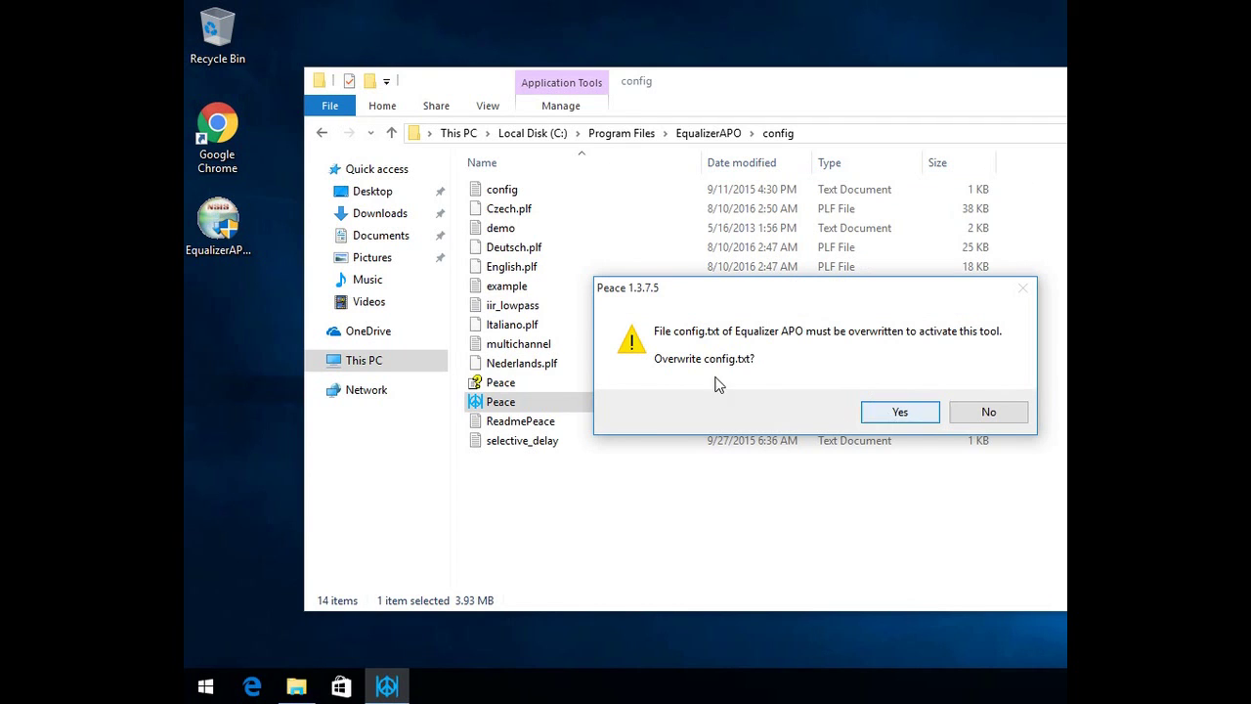
click(899, 413)
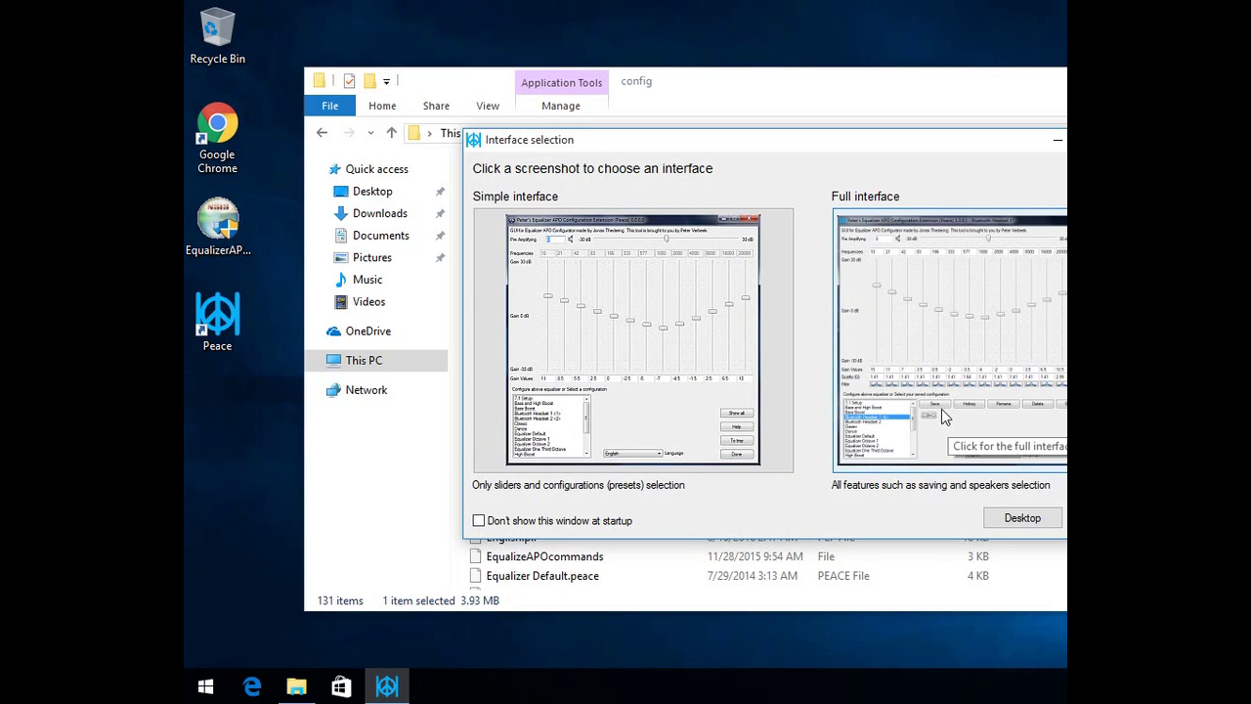
Disable the startup interface chooser, create a Peace desktop shortcut, and choose the full interface.
click(479, 521)
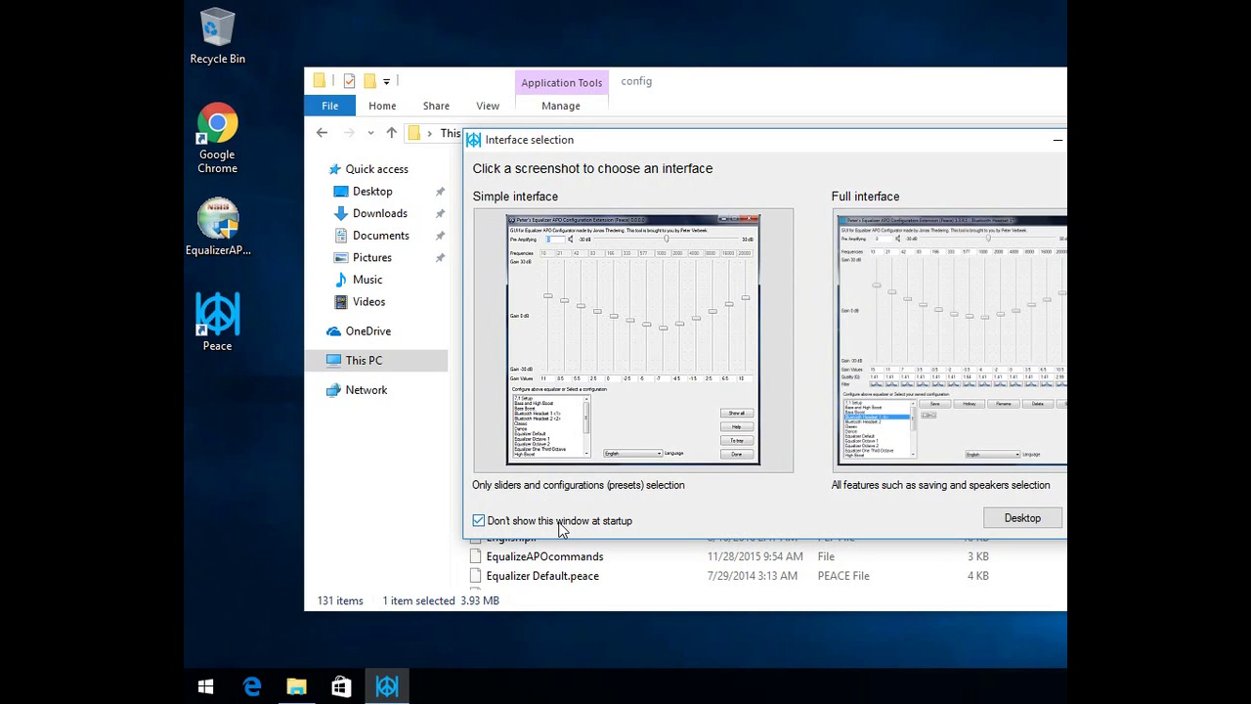
click(1012, 520)
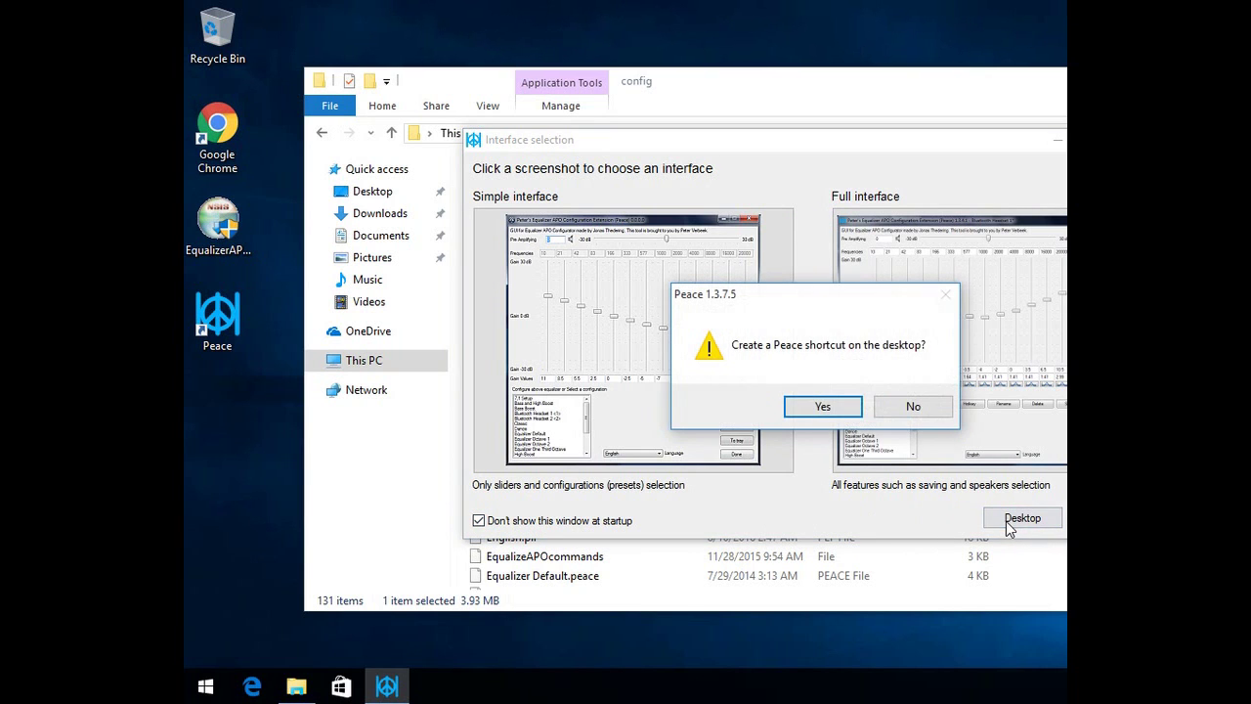
click(819, 406)
click(1017, 358)
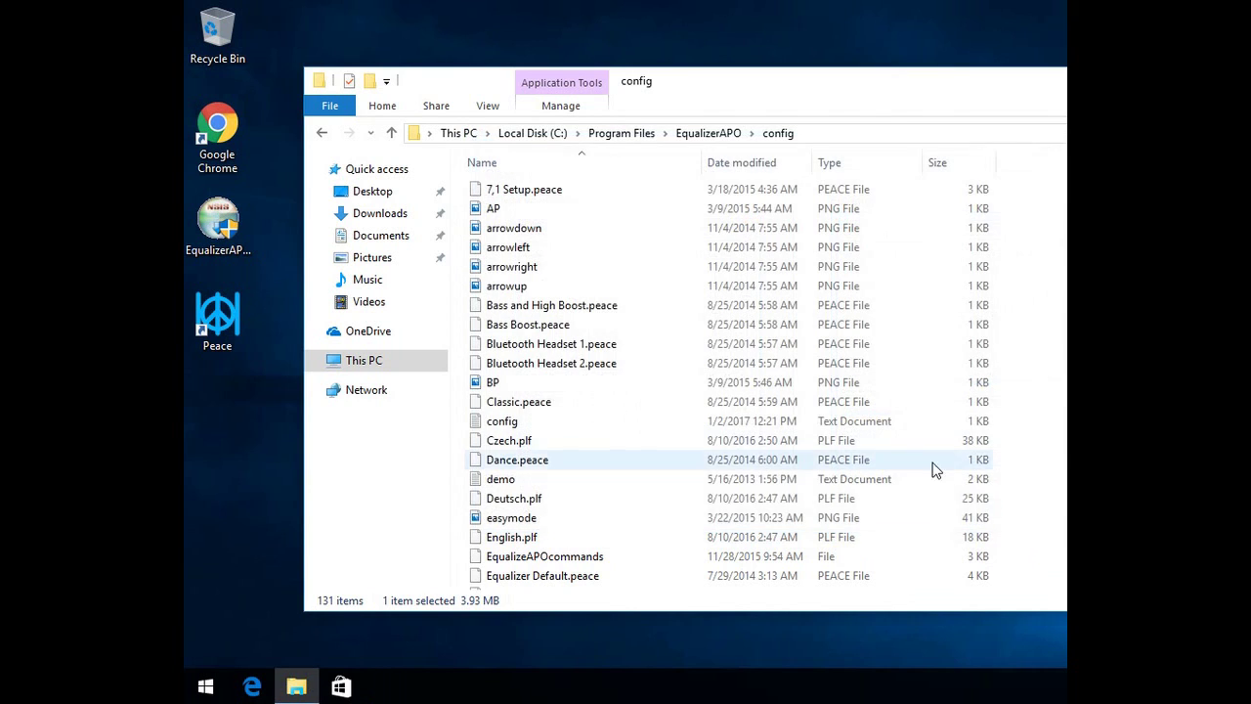
Open Peace from the desktop shortcut and set 10, 21, 42 and 83 Hz to 12.5, 12, -6.5 and -8 dB.
double_click(219, 328)
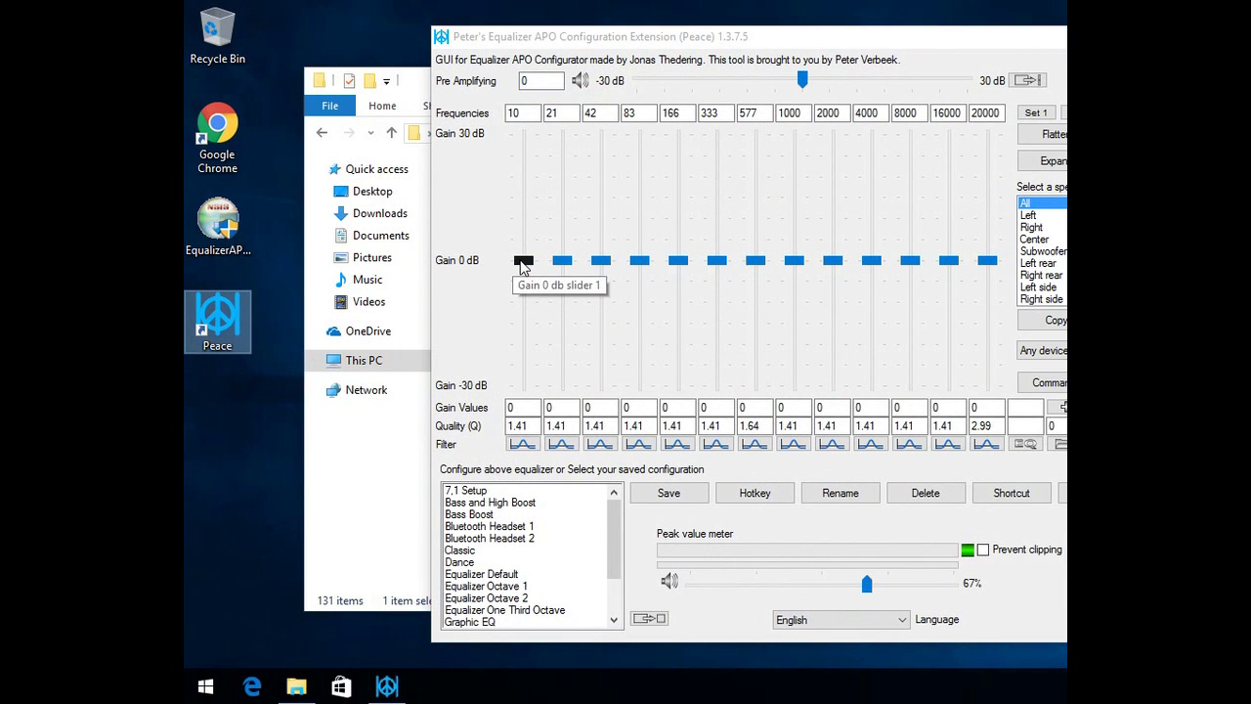
drag(521, 267, 524, 207)
drag(565, 262, 562, 210)
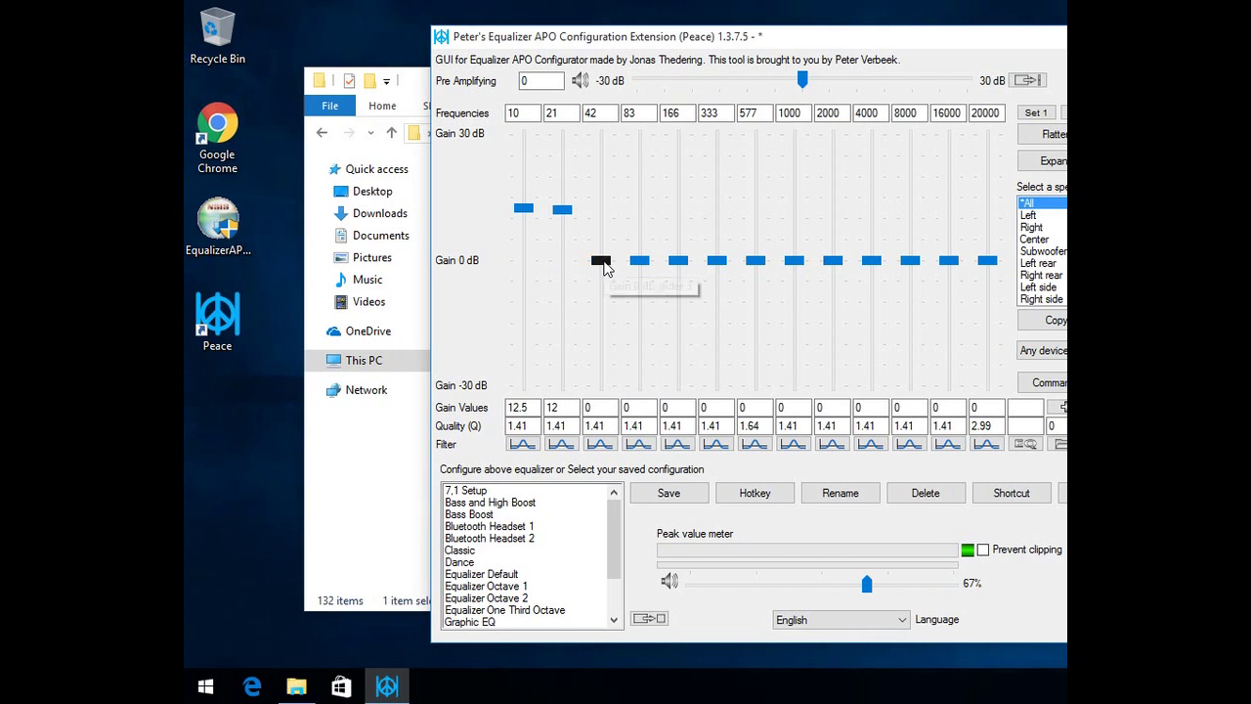
drag(605, 269, 646, 299)
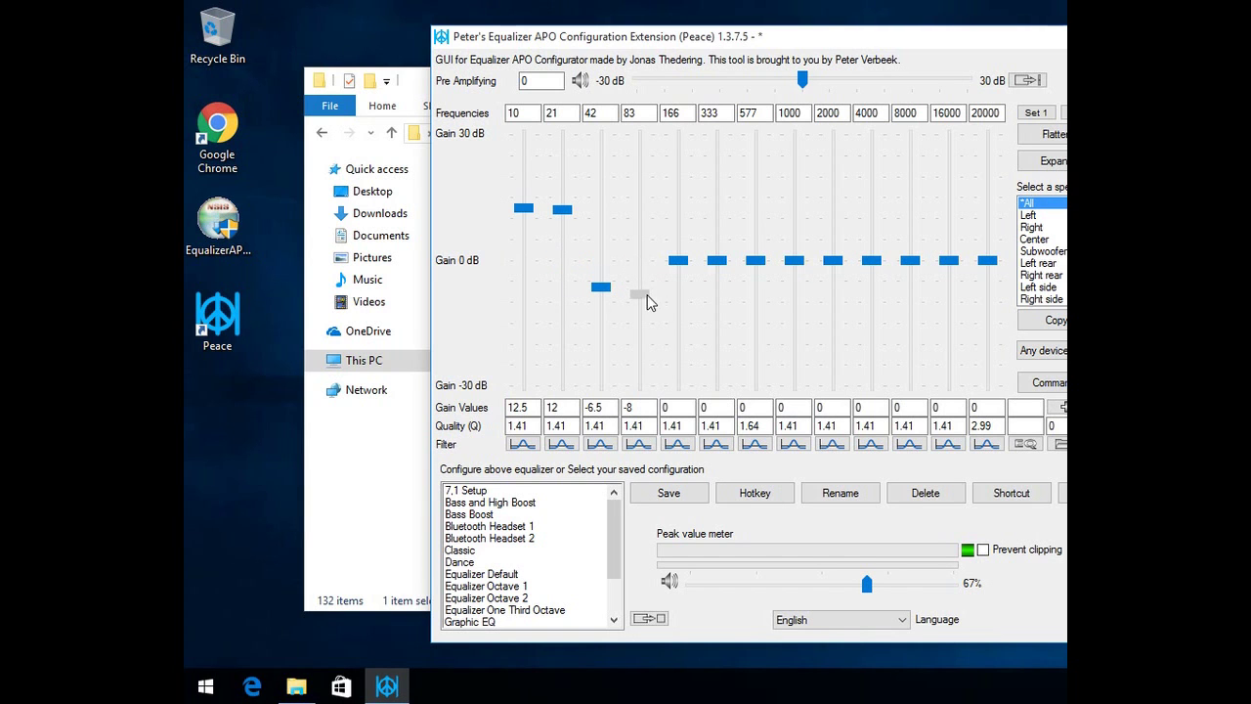
Start saving the equalizer settings as a preset, then cancel without saving.
click(669, 495)
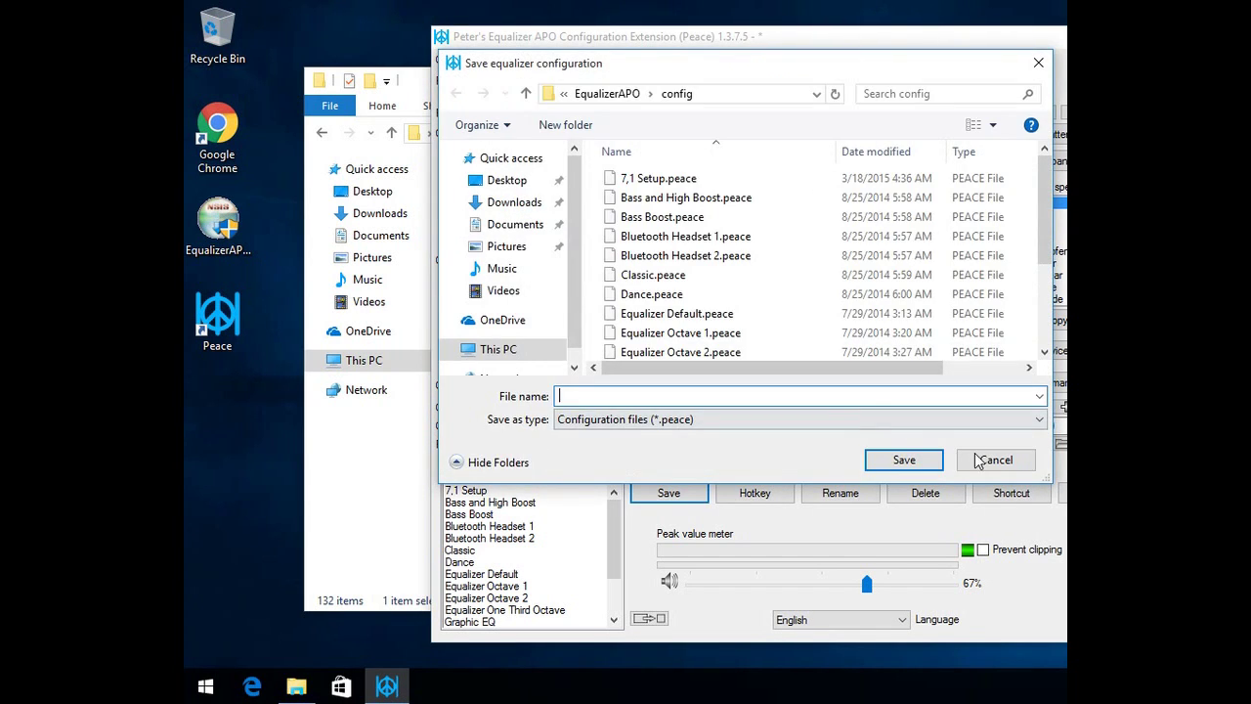
click(978, 461)
scroll(616, 581, down, 2)
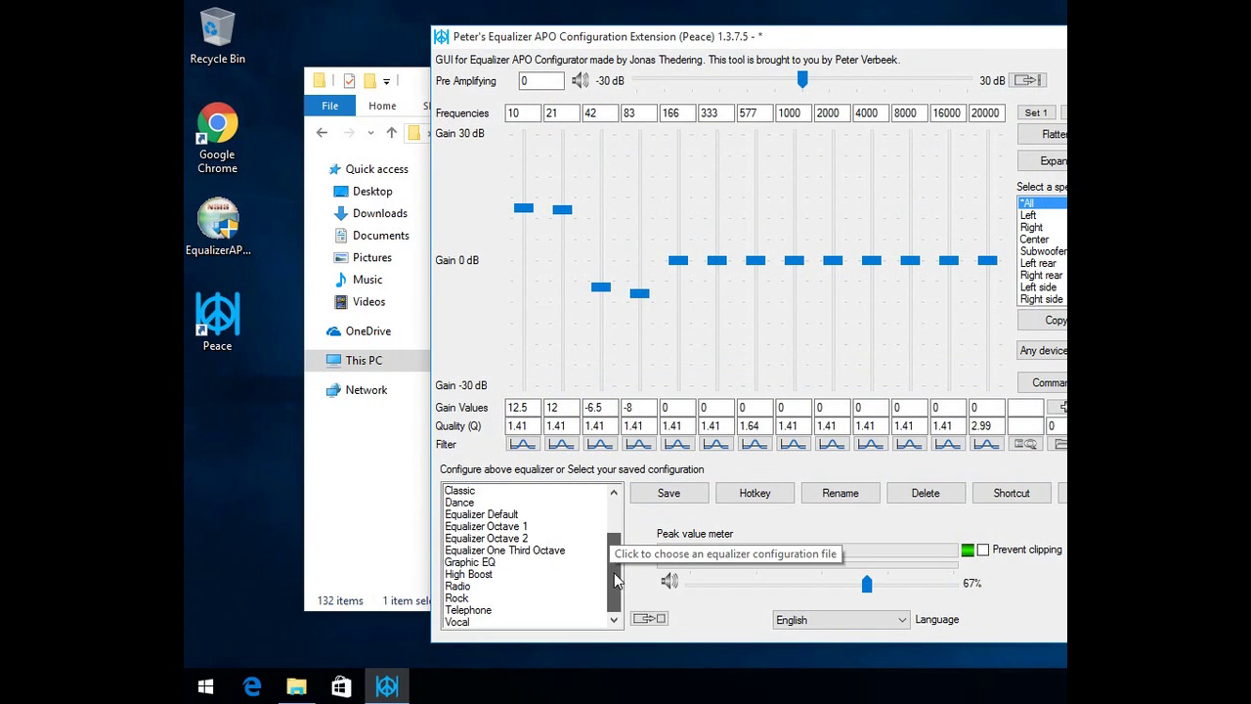
scroll(611, 560, up, 2)
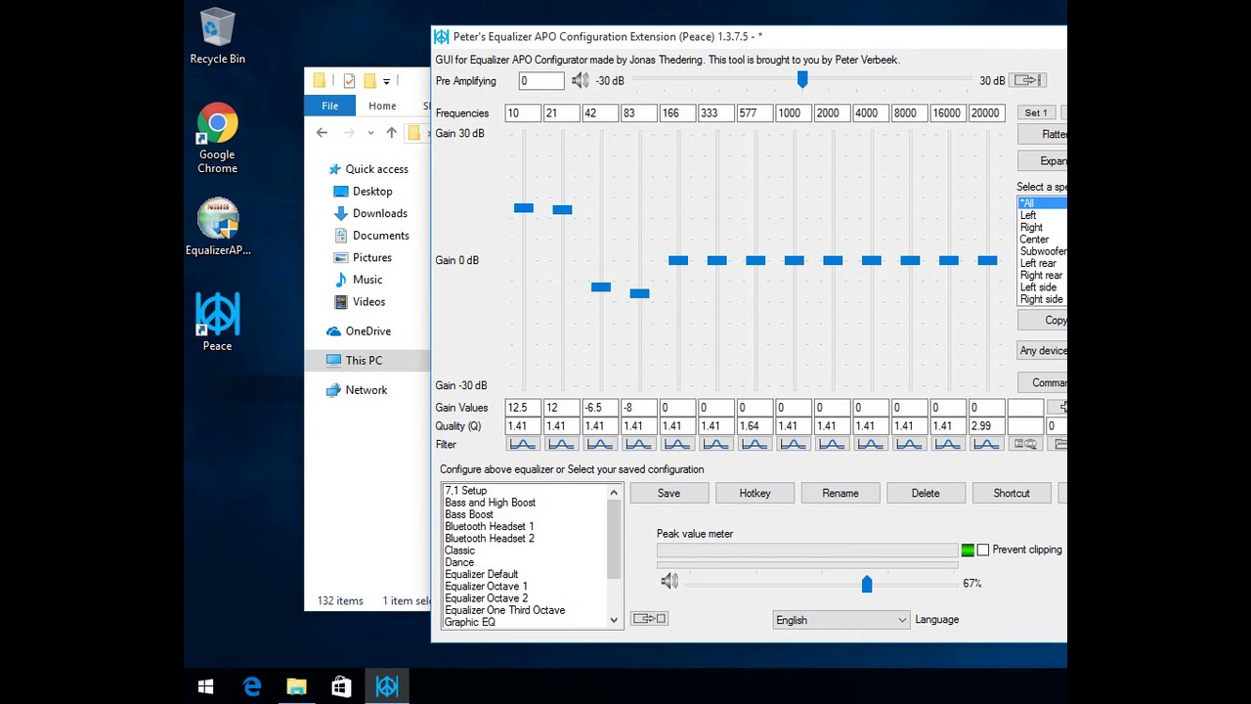